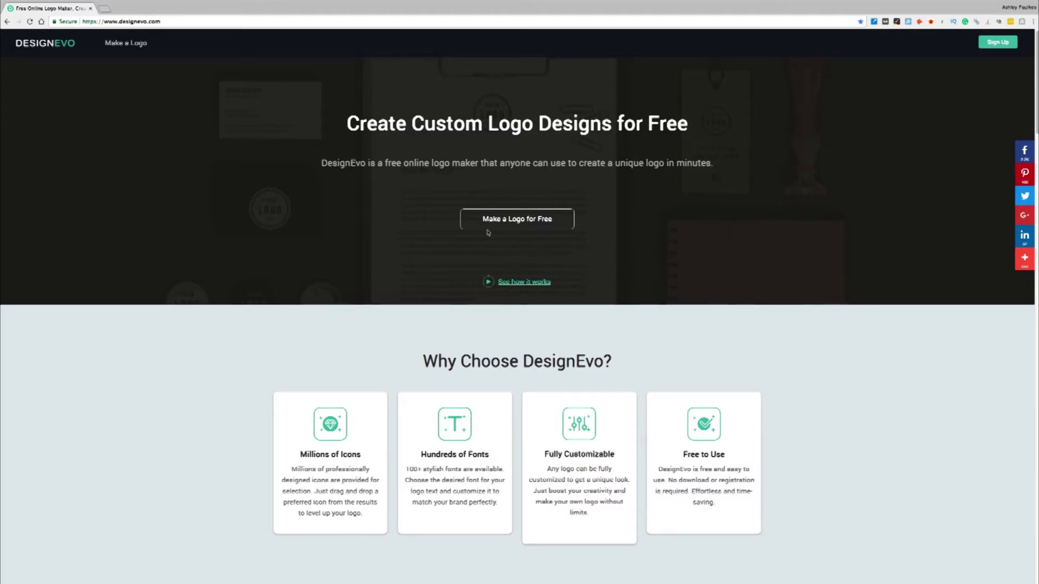
# Step: Start making a new logo for free from the DesignEvo home page
pyautogui.click(520, 221)
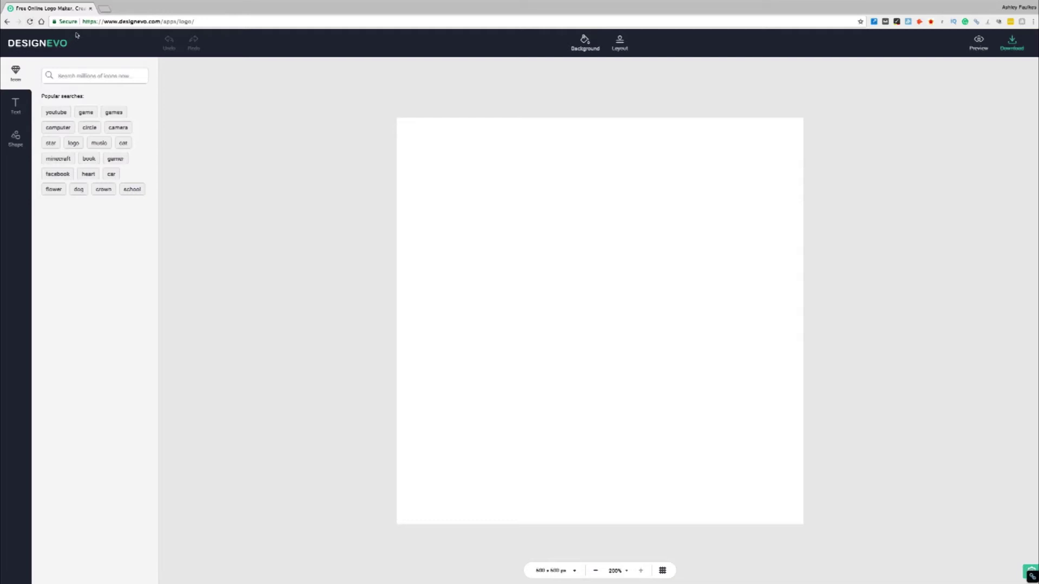
# Step: Open the madlemmings.com home page in a new browser tab to view its logo and branding
pyautogui.click(104, 9)
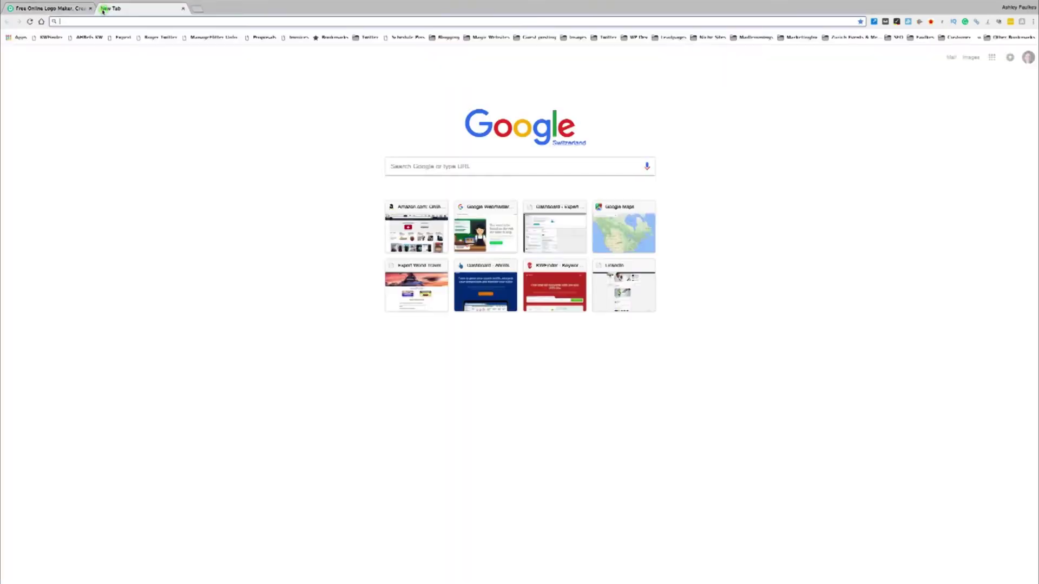
pyautogui.write('madl')
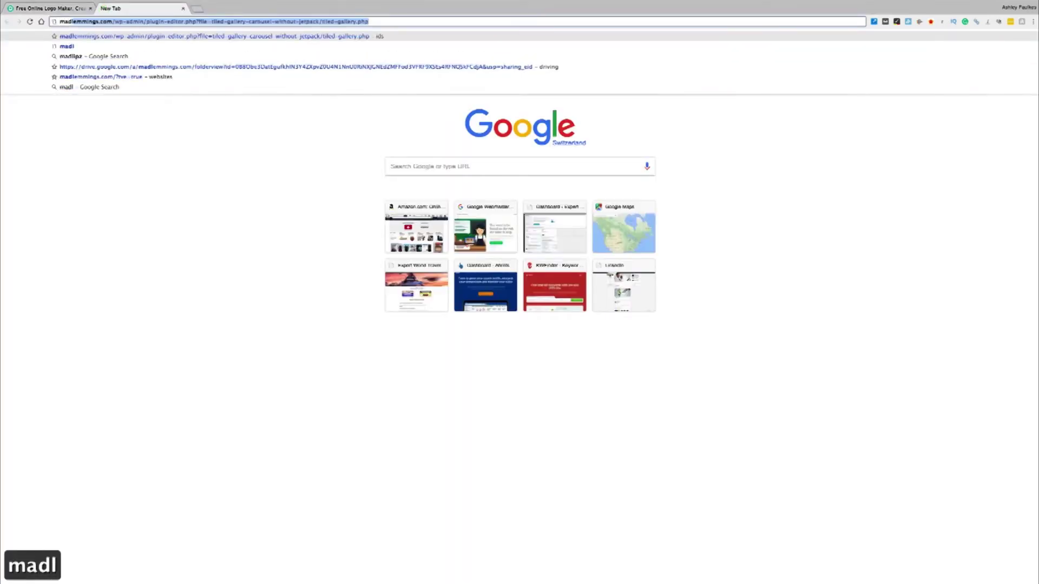
pyautogui.press('Right')
pyautogui.hotkey('alt', 'shift', 'Left')
pyautogui.hotkey('alt', 'shift', 'Left')
pyautogui.hotkey('alt', 'shift', 'Left')
pyautogui.hotkey('alt', 'shift', 'Left')
pyautogui.hotkey('alt', 'shift', 'Left')
pyautogui.hotkey('alt', 'shift', 'Left')
pyautogui.hotkey('alt', 'shift', 'Left')
pyautogui.hotkey('alt', 'shift', 'Left')
pyautogui.hotkey('alt', 'shift', 'Left')
pyautogui.hotkey('alt', 'shift', 'Left')
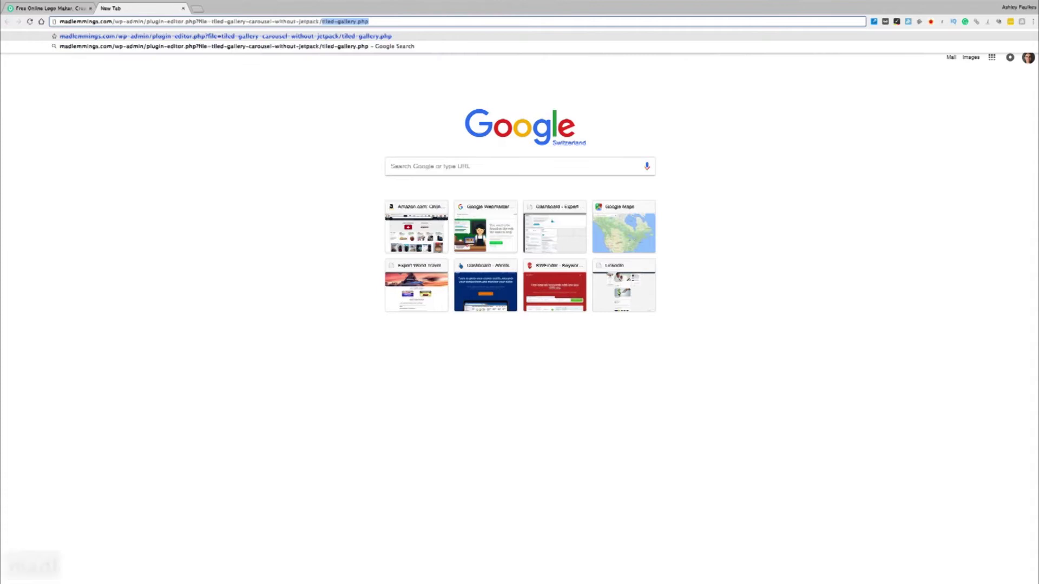
pyautogui.hotkey('alt', 'shift', 'Left')
pyautogui.hotkey('alt', 'shift', 'Left')
pyautogui.hotkey('alt', 'shift', 'Left')
pyautogui.hotkey('alt', 'shift', 'Left')
pyautogui.hotkey('alt', 'shift', 'Left')
pyautogui.press('BackSpace')
pyautogui.press('Return')
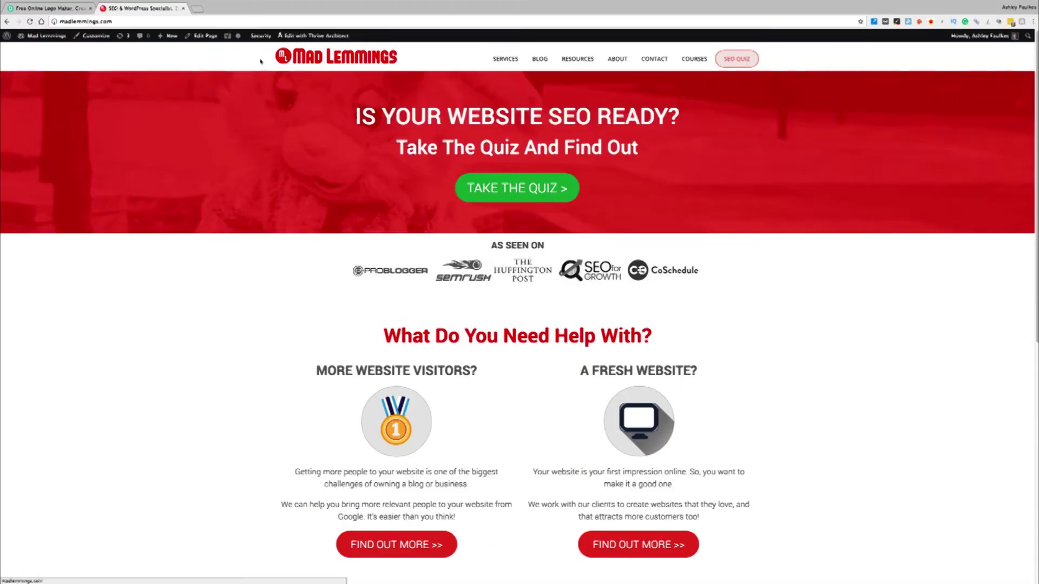
# Step: Return to the DesignEvo editor, search the icons for camera, and add the solid camera with a viewfinder on top to the canvas
pyautogui.click(50, 12)
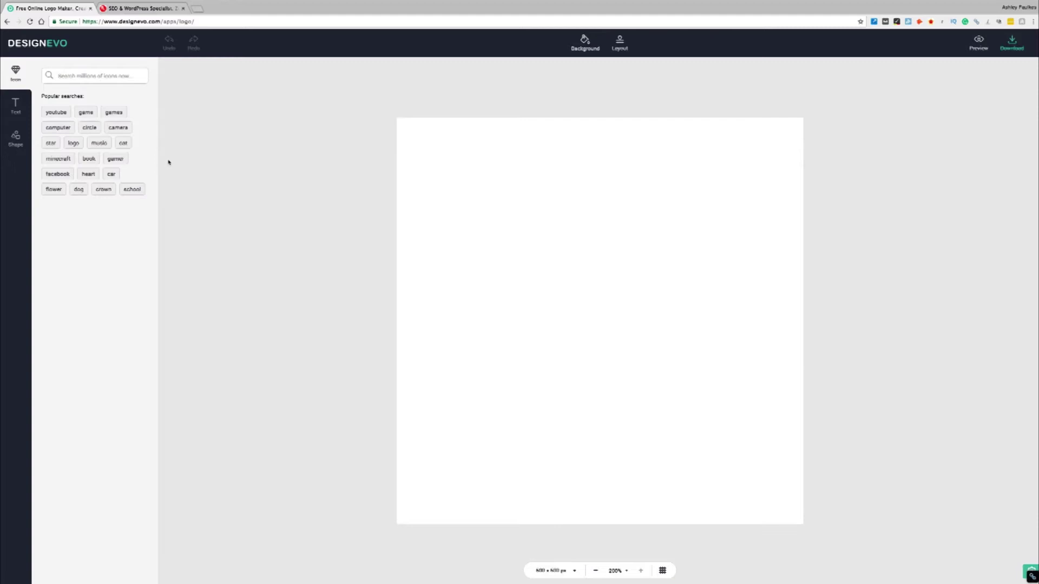
pyautogui.click(86, 75)
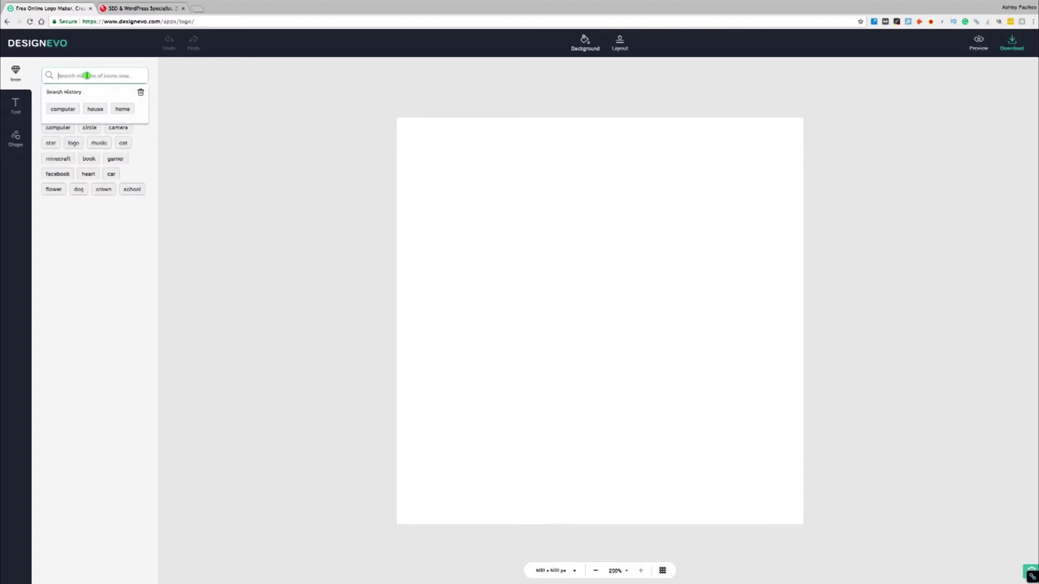
pyautogui.click(152, 166)
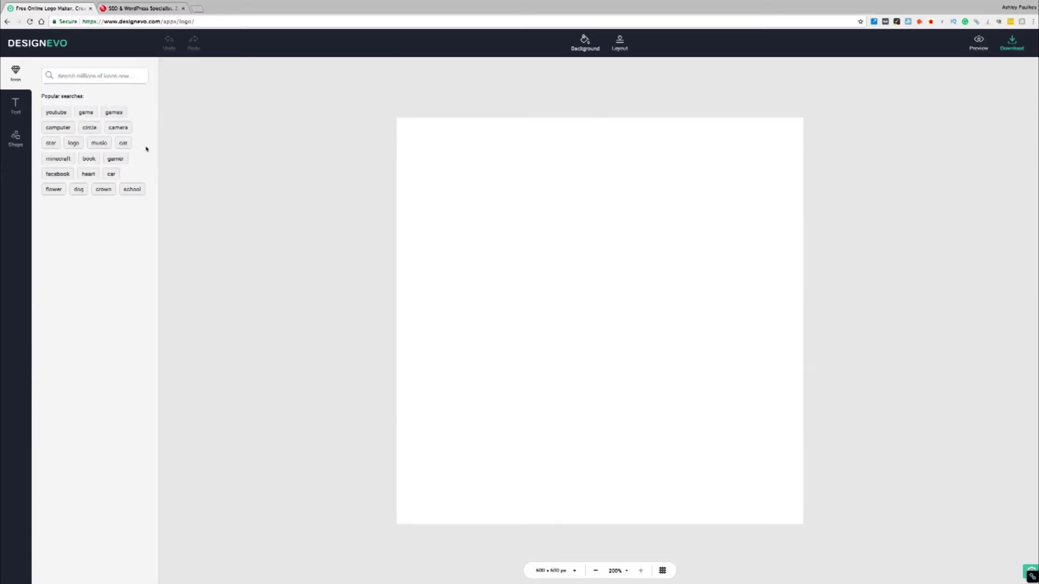
pyautogui.click(118, 128)
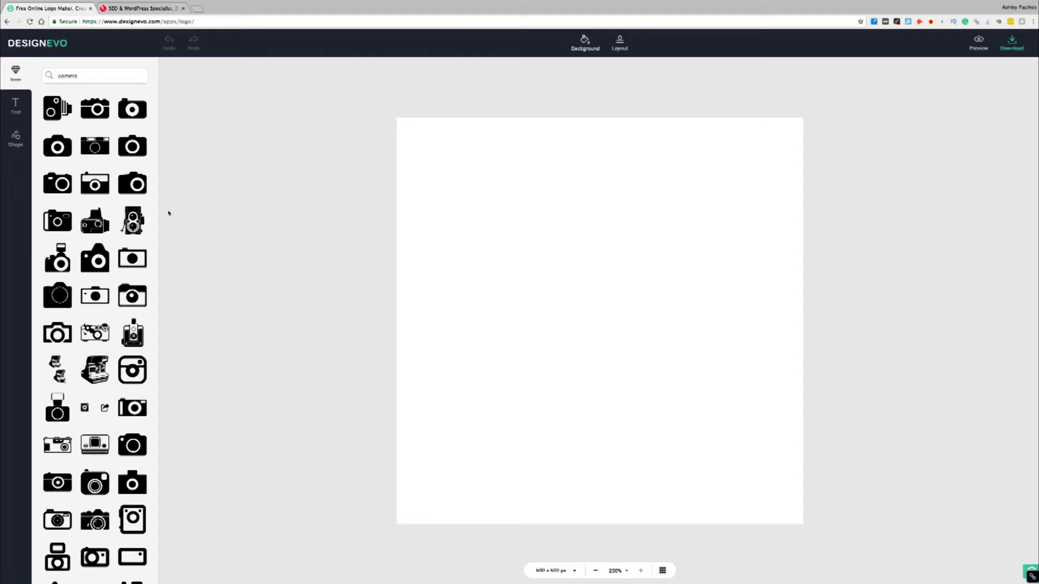
pyautogui.scroll(-1, 97, 217)
pyautogui.scroll(-7, 99, 215)
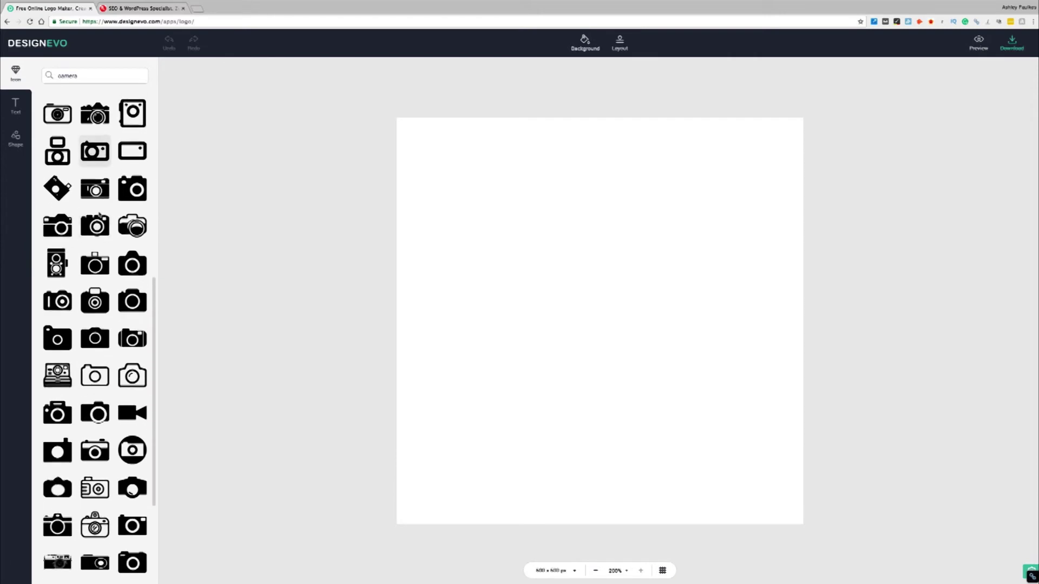
pyautogui.click(93, 256)
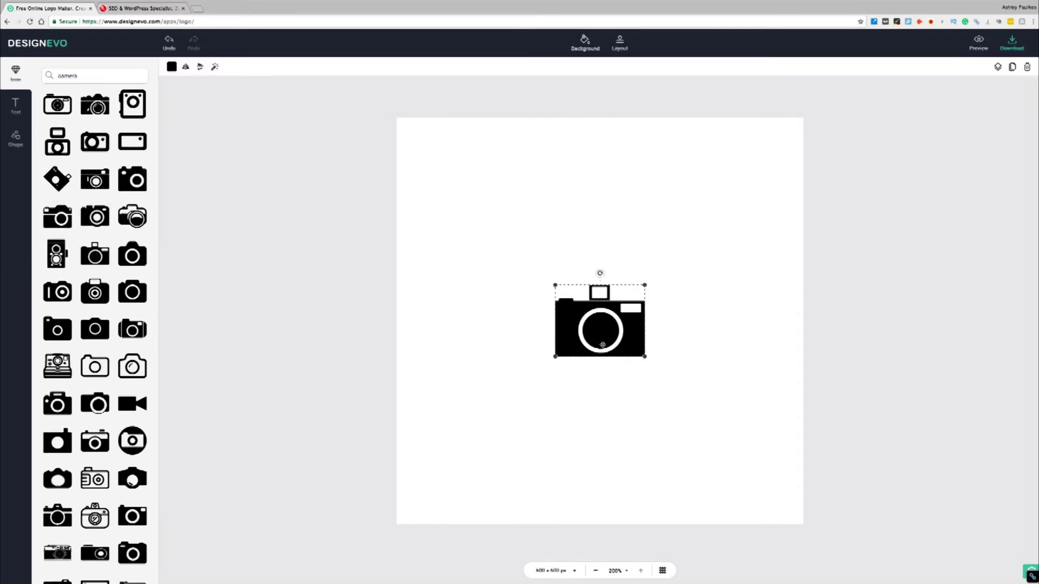
# Step: Look at the camera icon's opacity setting and recolour the icon with the solid blue from the global colors
pyautogui.click(215, 67)
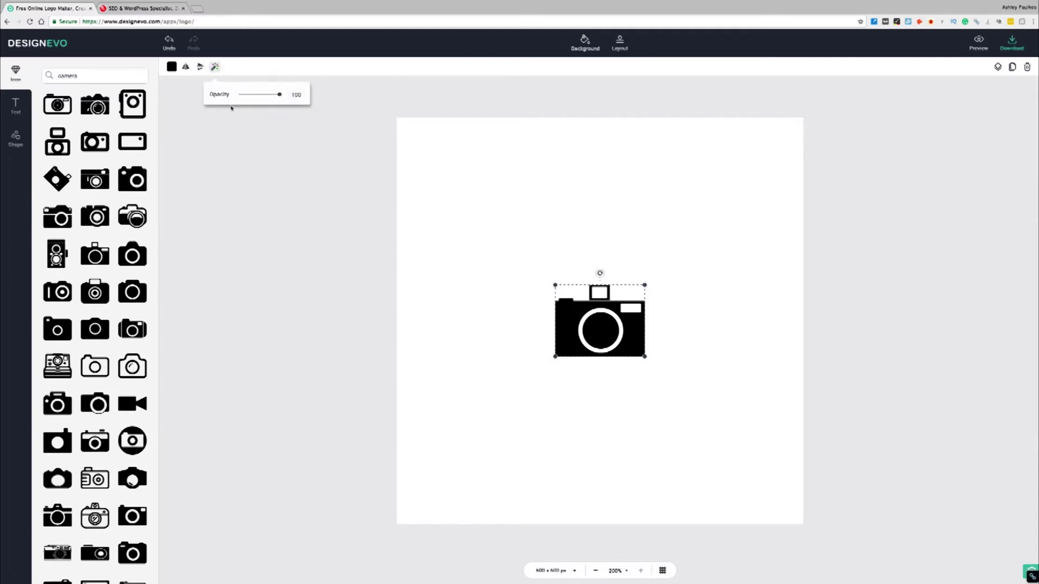
pyautogui.click(215, 68)
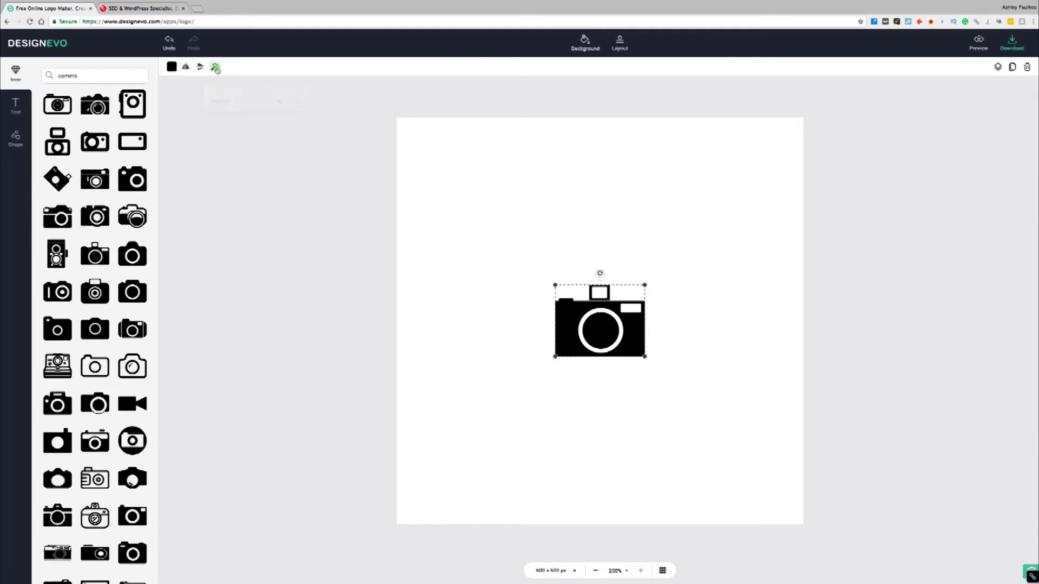
pyautogui.click(170, 67)
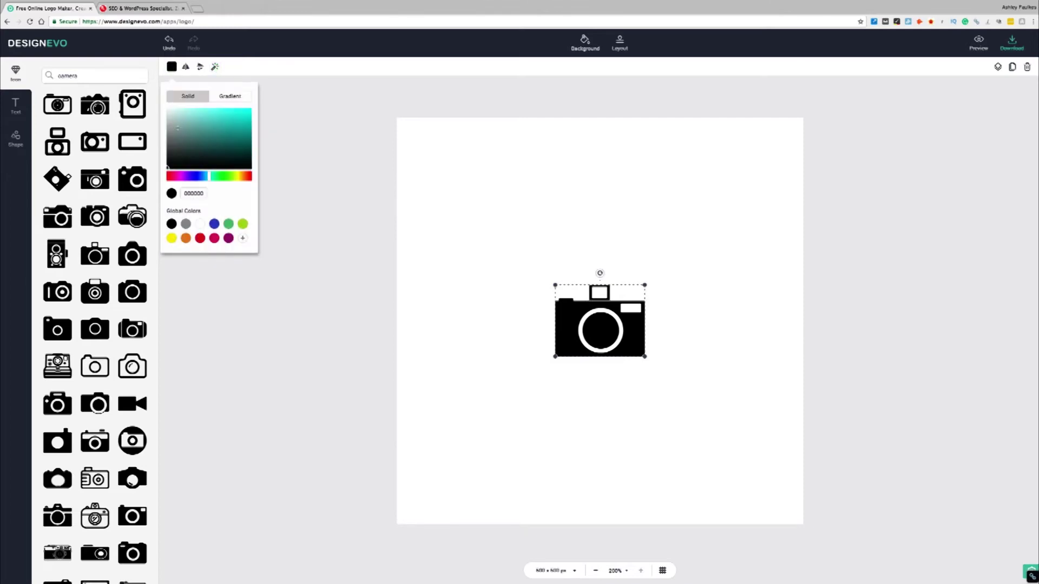
pyautogui.click(215, 224)
pyautogui.doubleClick(186, 195)
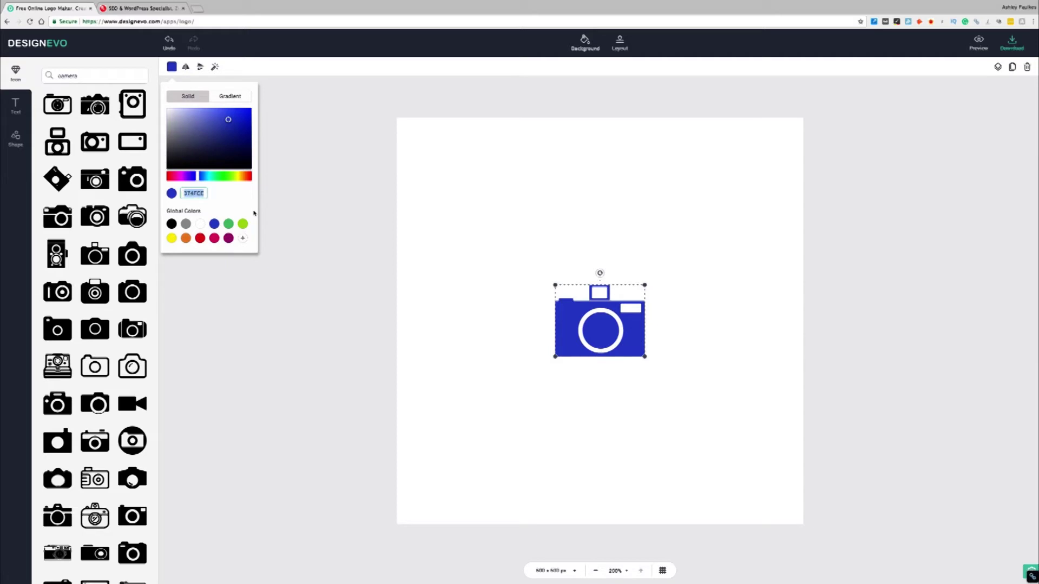
# Step: Open the colourlovers.com home page in a new browser tab
pyautogui.press('super+t')
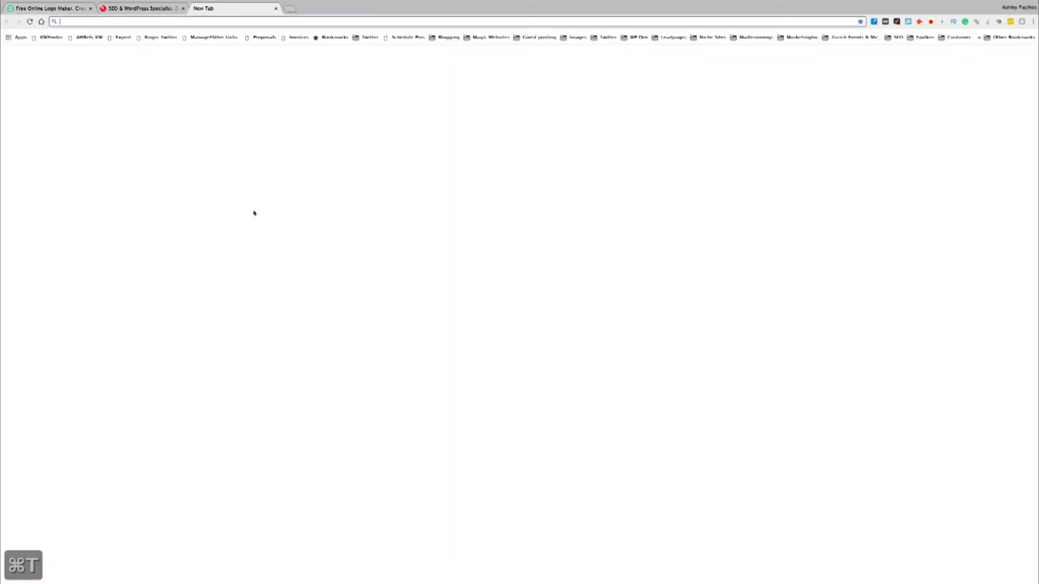
pyautogui.write('color')
pyautogui.press('BackSpace')
pyautogui.press('Down')
pyautogui.press('Down')
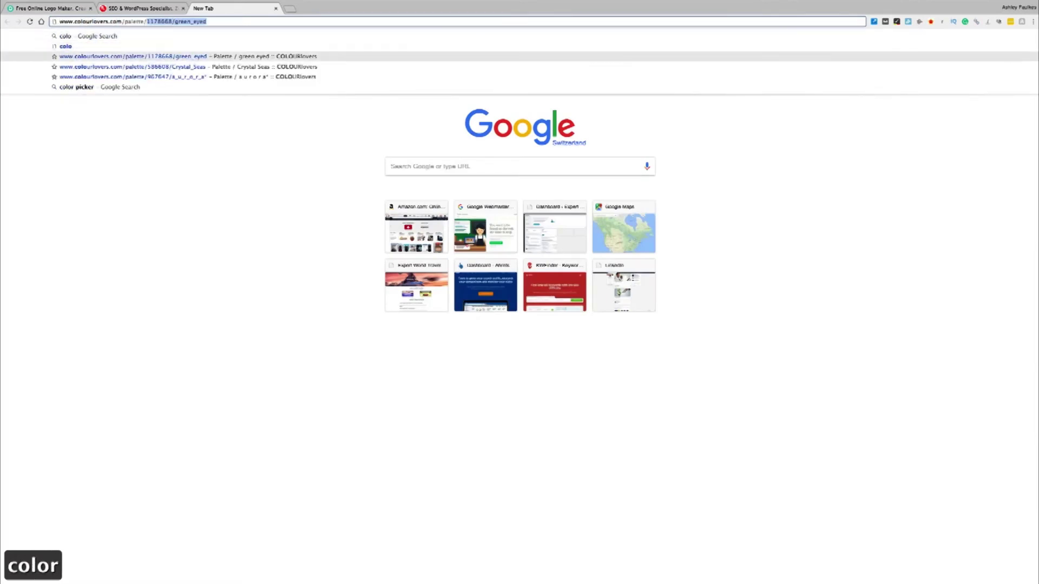
pyautogui.press('Return')
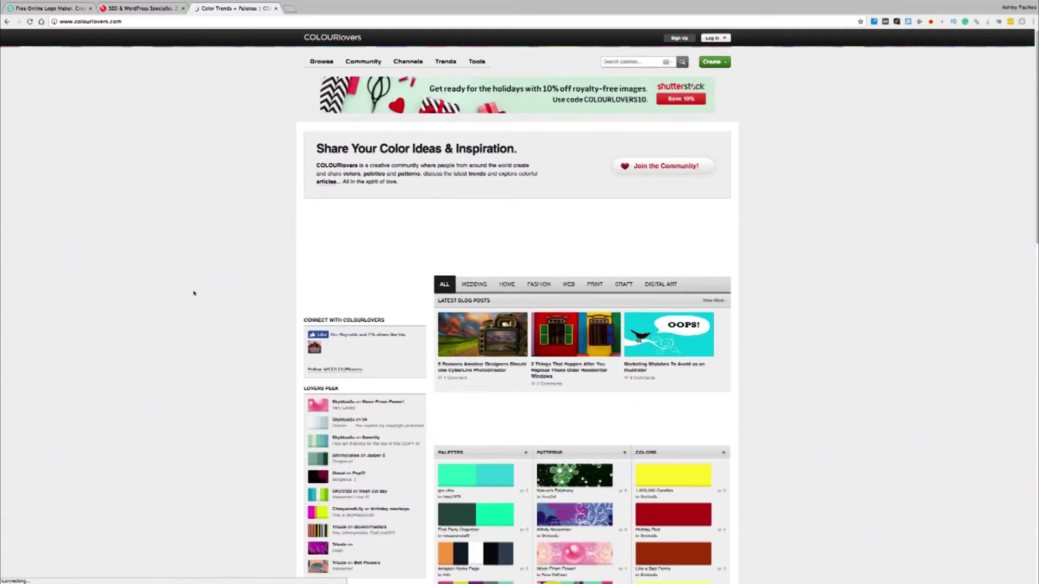
# Step: Search the COLOURlovers palettes for blue and look through the results
pyautogui.click(616, 62)
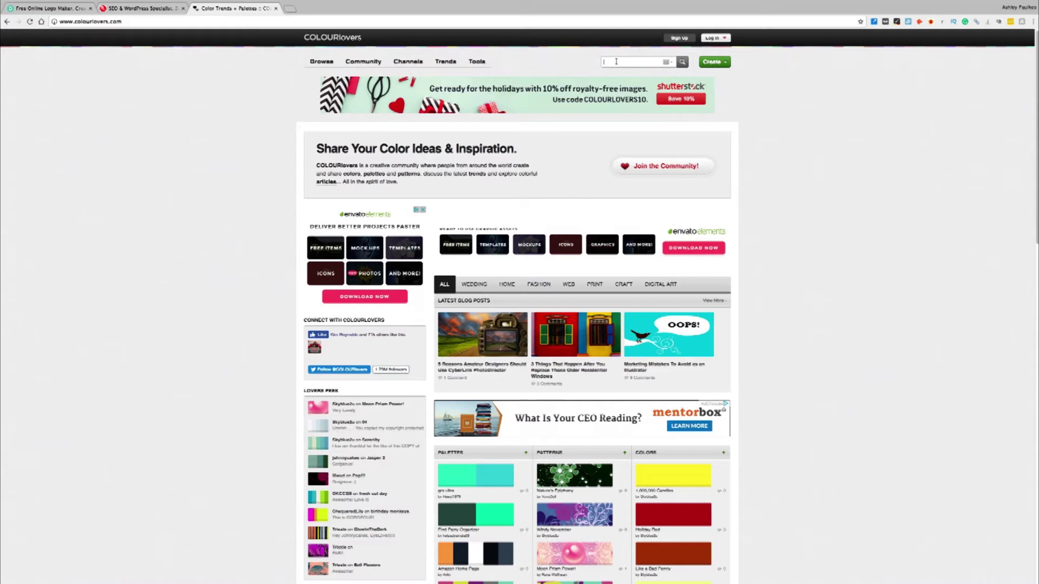
pyautogui.write('blue')
pyautogui.press('Return')
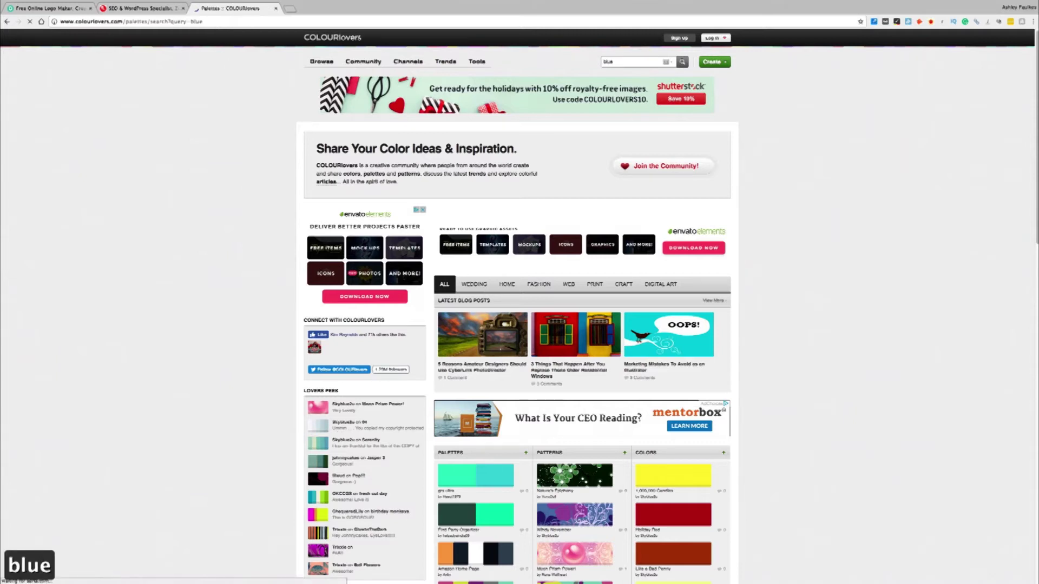
pyautogui.scroll(-20, 648, 238)
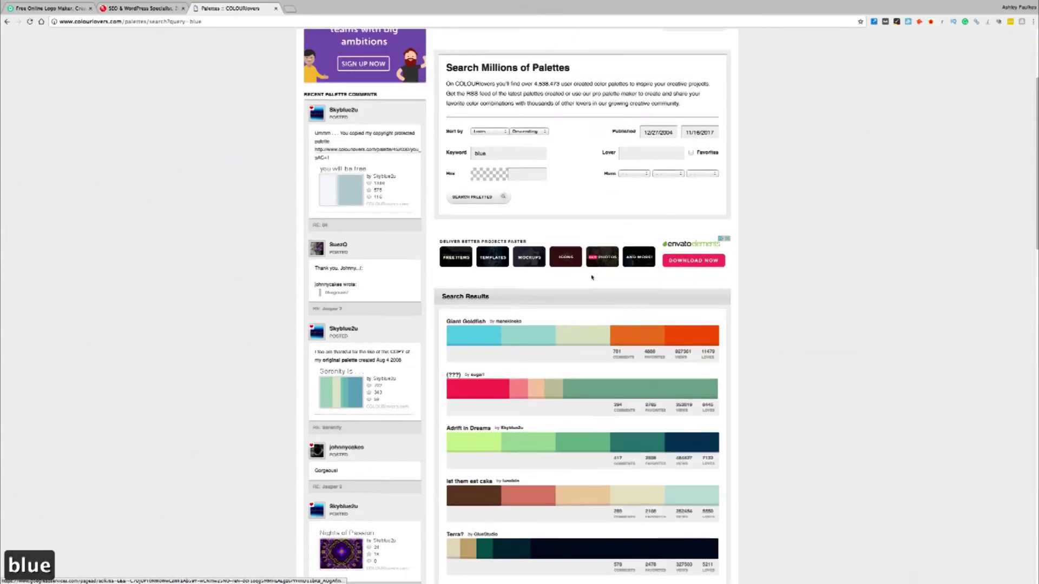
pyautogui.scroll(-3, 550, 281)
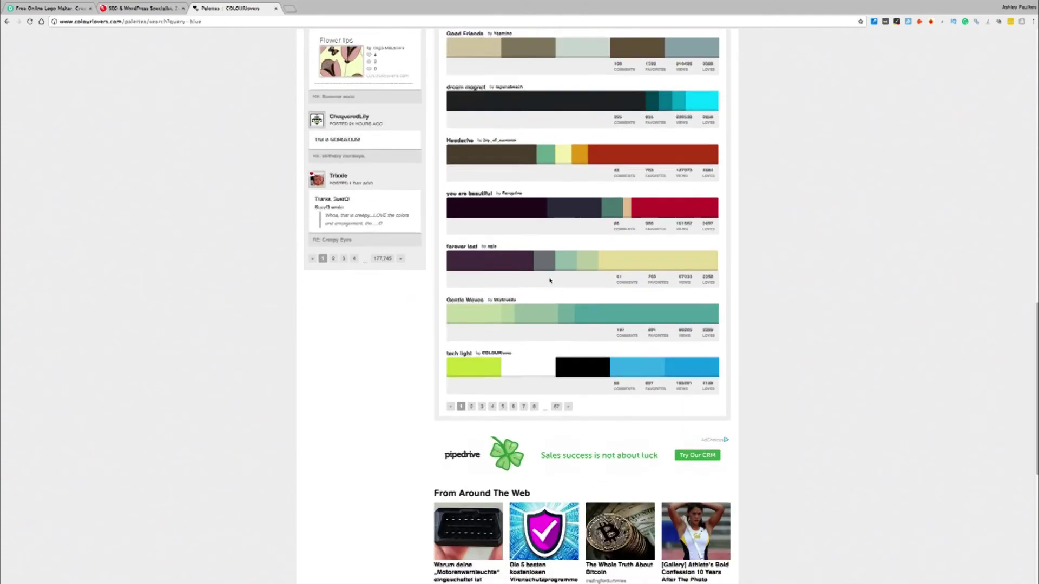
pyautogui.scroll(15, 550, 281)
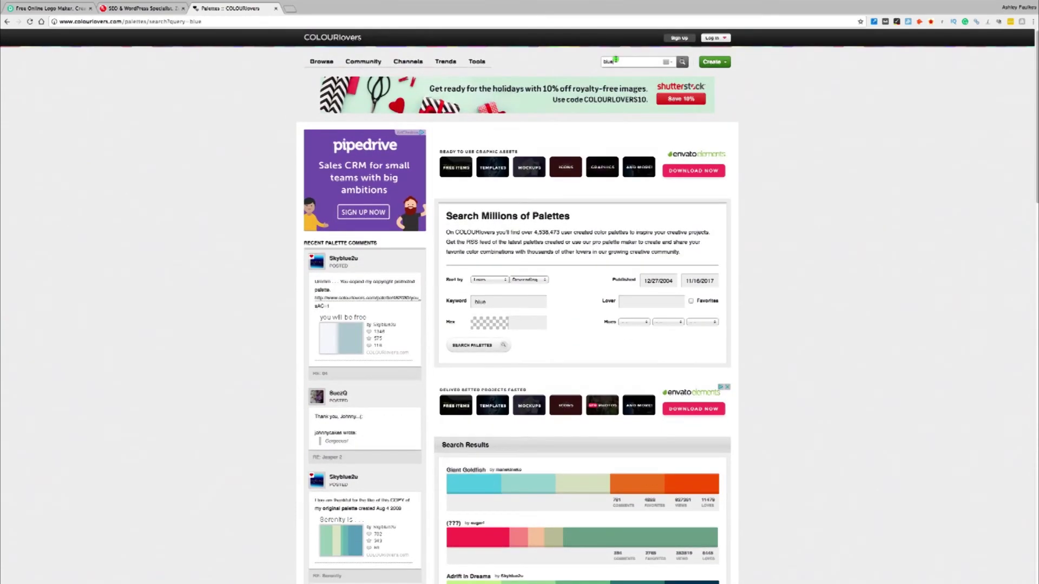
# Step: Search the palettes for dark blue and open the Loyal Friends palette from the results
pyautogui.write('dark')
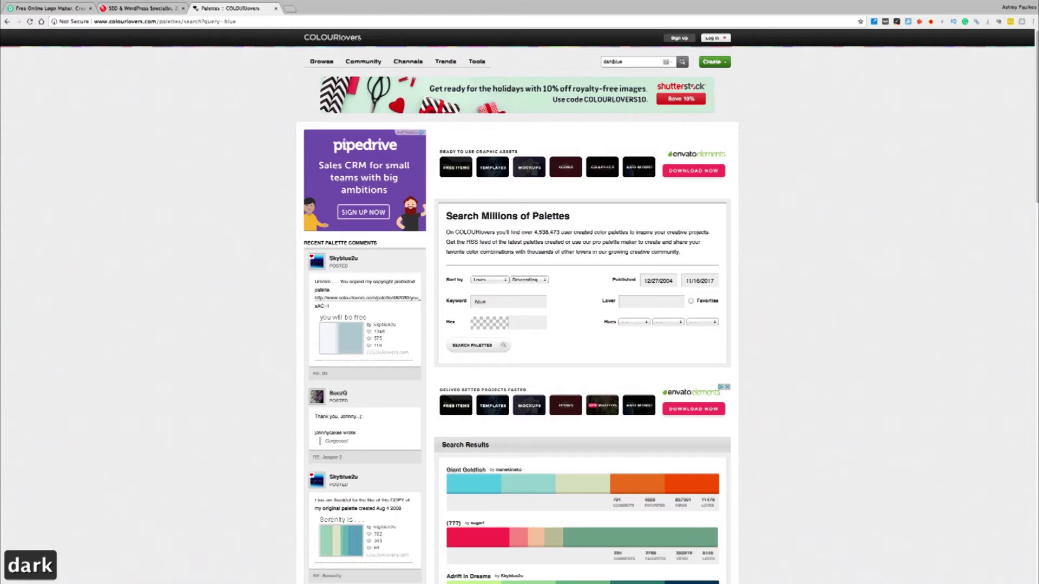
pyautogui.scroll(-10, 539, 251)
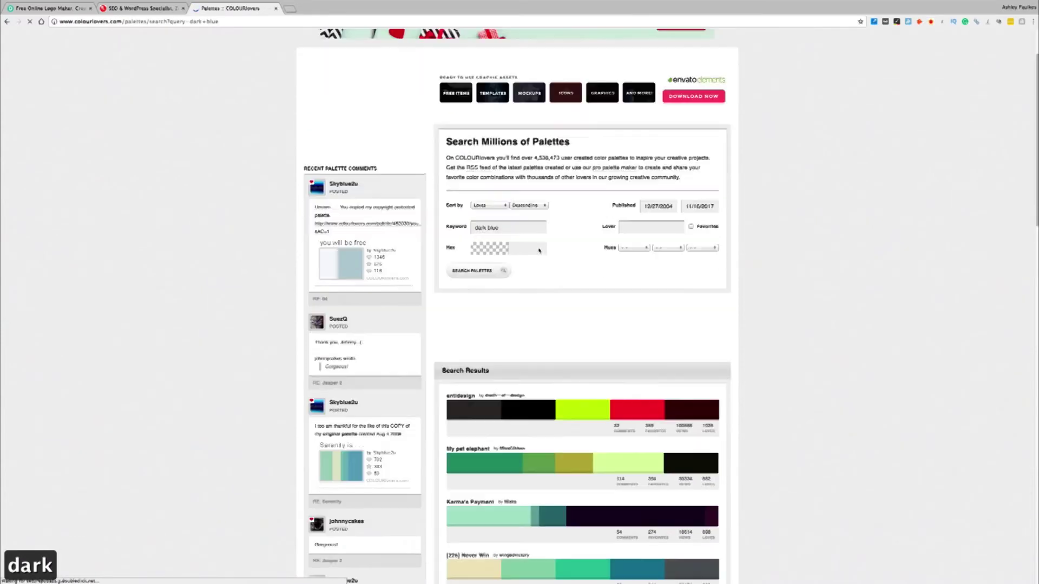
pyautogui.scroll(-5, 539, 250)
pyautogui.click(628, 279)
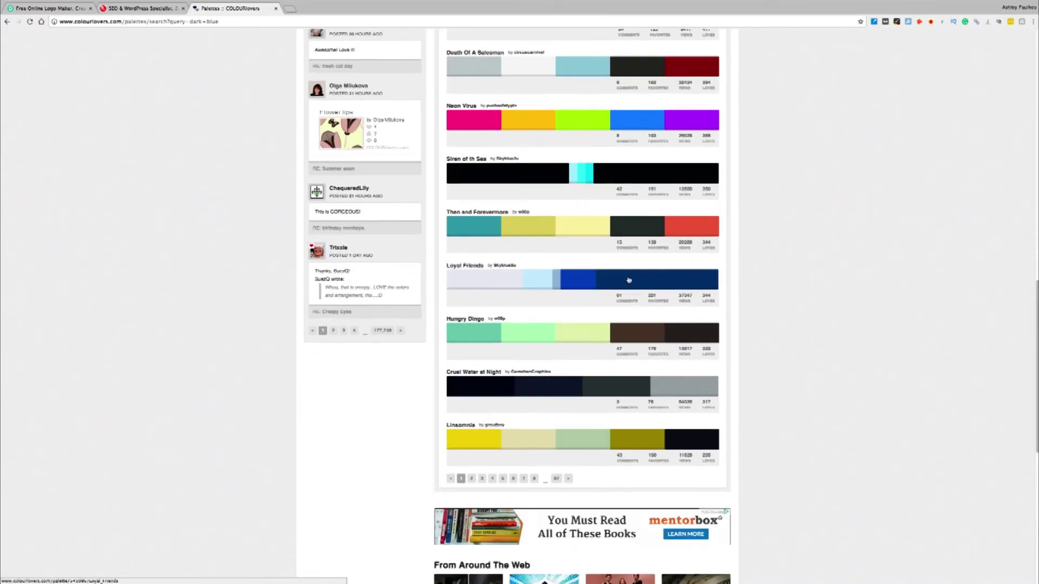
# Step: Copy the hex code of the Reliable You color in the Loyal Friends palette
pyautogui.scroll(-7, 518, 283)
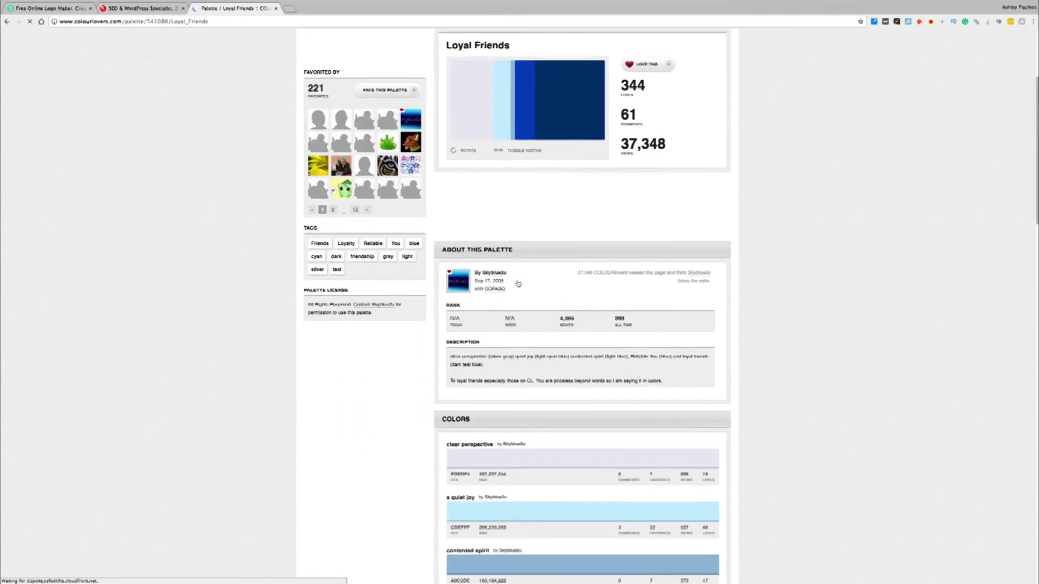
pyautogui.scroll(-5, 518, 283)
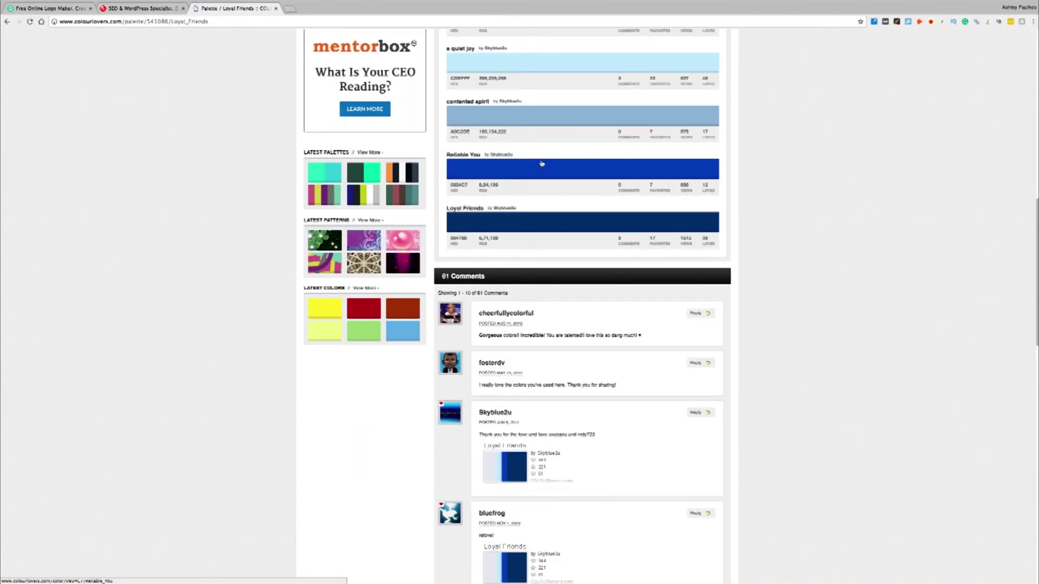
pyautogui.moveTo(470, 187); pyautogui.dragTo(452, 186)
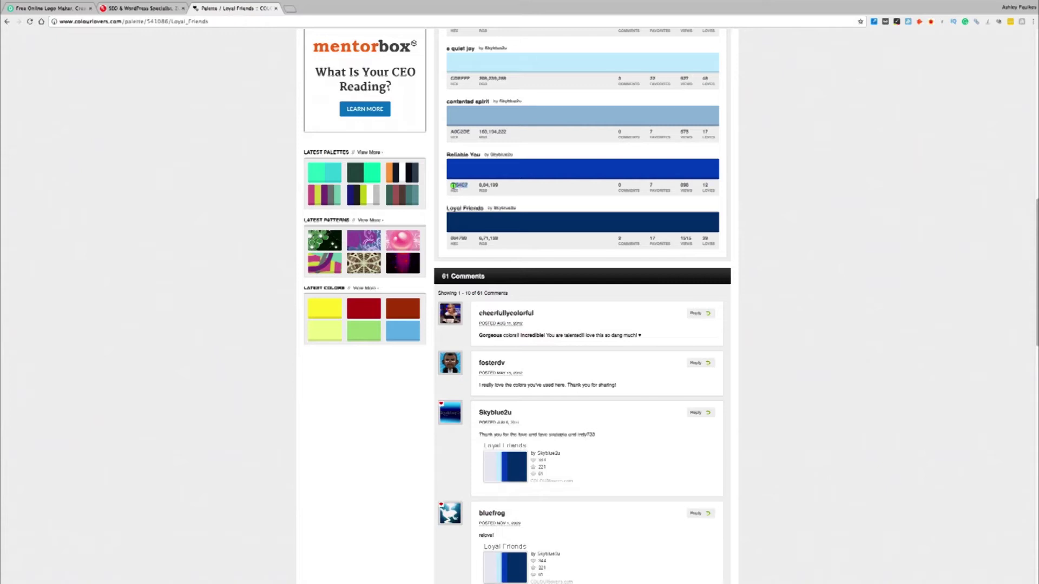
pyautogui.press('super+c')
# Step: Search the palettes for the copied color code 0854C7 and check the results
pyautogui.scroll(15, 541, 162)
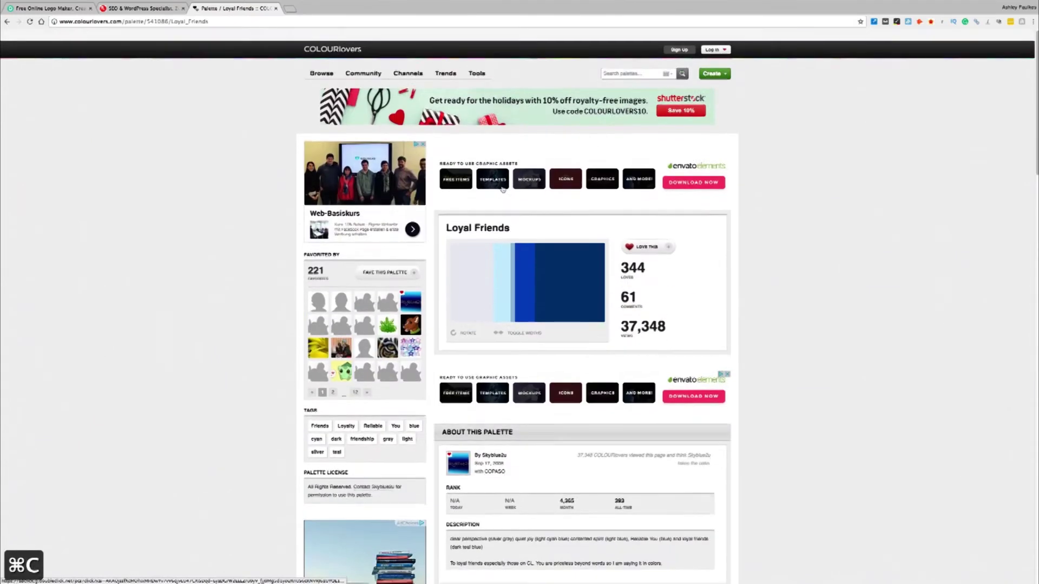
pyautogui.click(635, 61)
pyautogui.press('super+v')
pyautogui.press('Return')
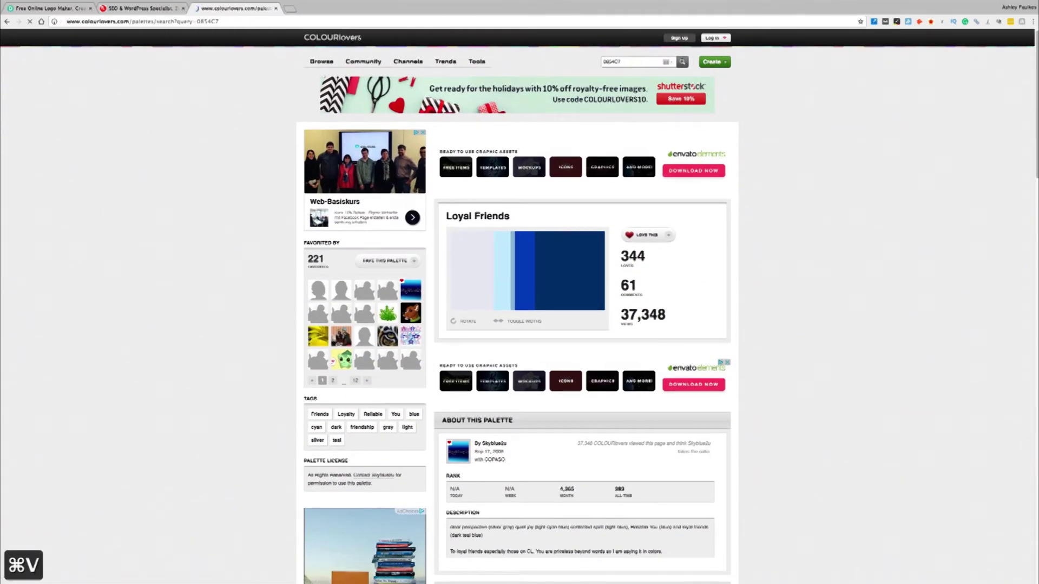
pyautogui.scroll(-8, 546, 176)
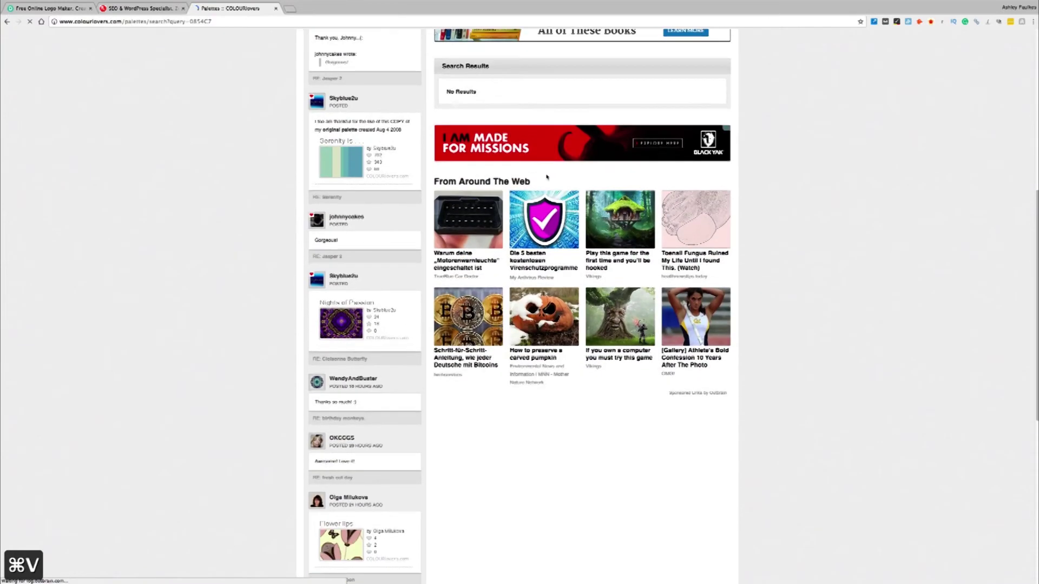
pyautogui.scroll(8, 548, 179)
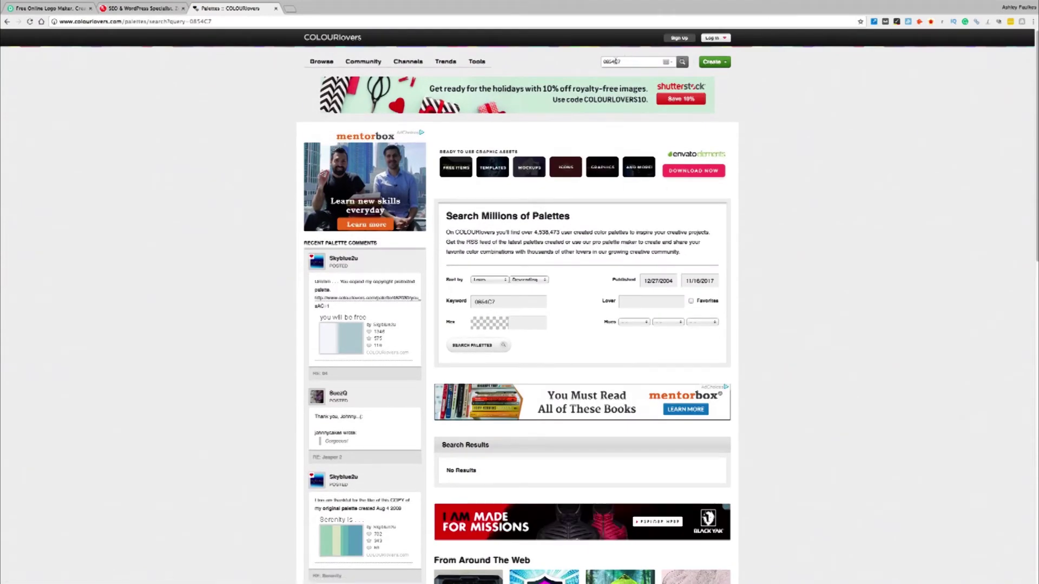
# Step: Clear the palette keyword, search by the hex color 0854C7 instead, and look through the matching palettes
pyautogui.moveTo(501, 306); pyautogui.dragTo(463, 303)
pyautogui.press('BackSpace')
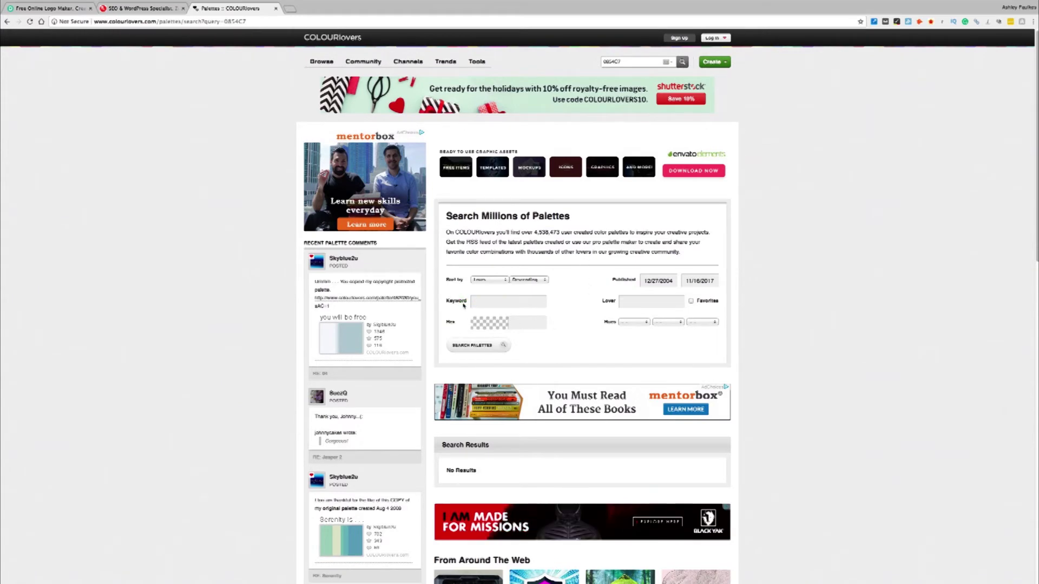
pyautogui.press('super+v')
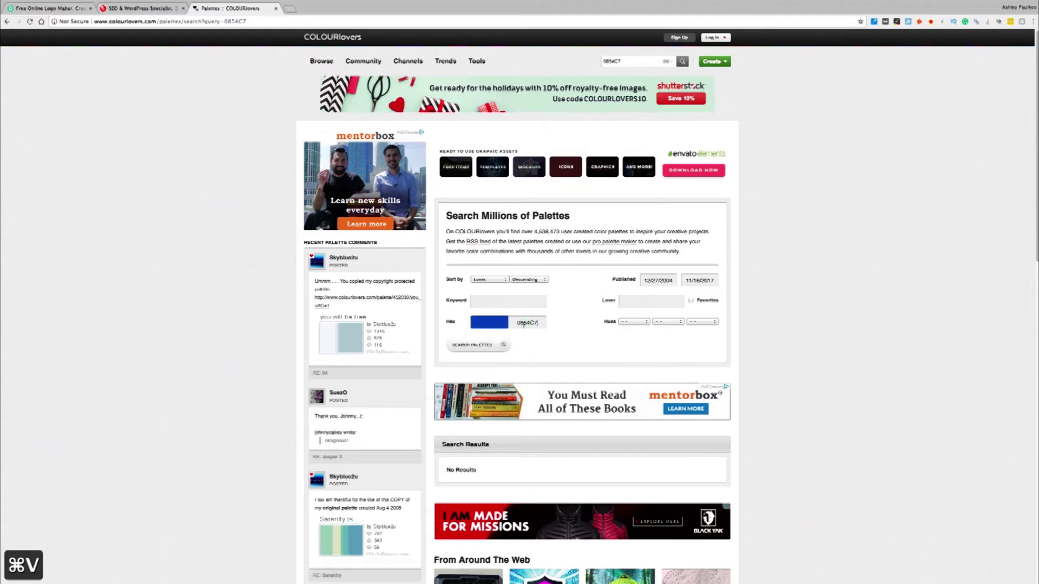
pyautogui.click(472, 345)
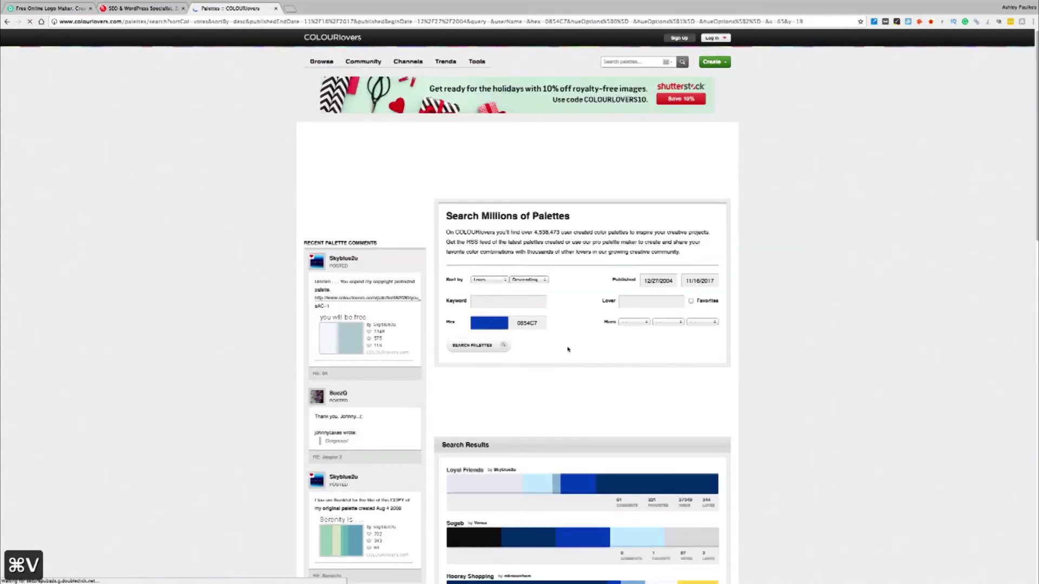
pyautogui.scroll(-5, 568, 349)
pyautogui.scroll(-4, 567, 349)
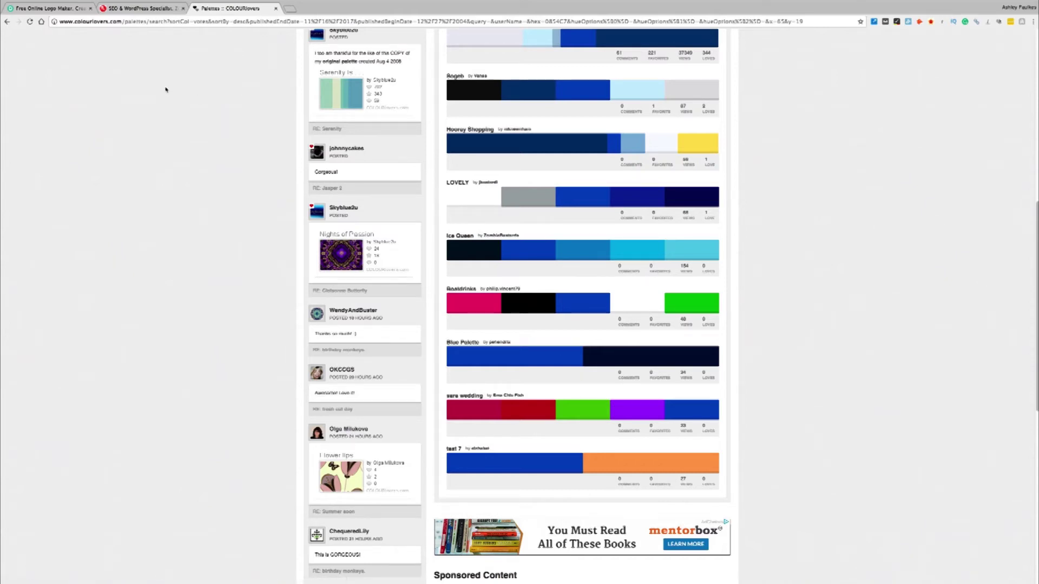
# Step: Switch back to DesignEvo, set the camera icon's color to 0854C7, and move the icon to the left side of the canvas
pyautogui.click(47, 8)
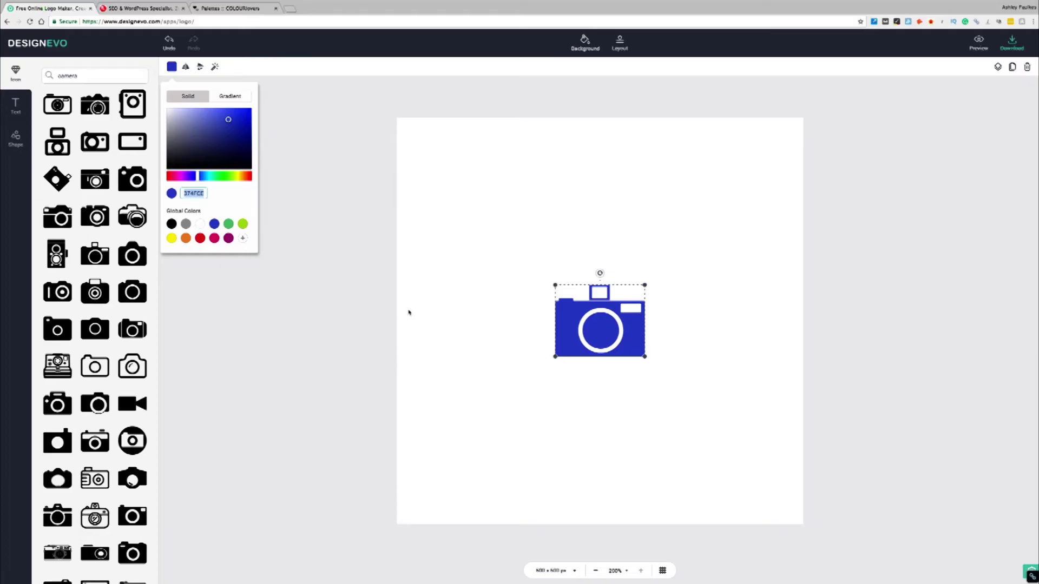
pyautogui.press('super+v')
pyautogui.click(611, 321)
pyautogui.moveTo(598, 326); pyautogui.dragTo(471, 313)
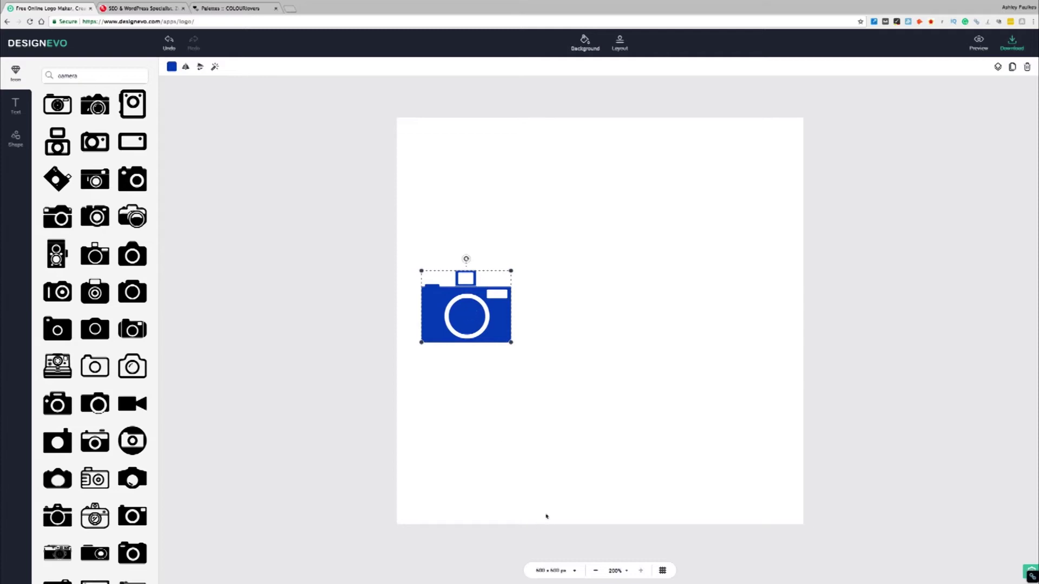
# Step: Set the canvas size to 250 × 75 px and fit the camera icon, scaled down, inside its left end
pyautogui.click(574, 571)
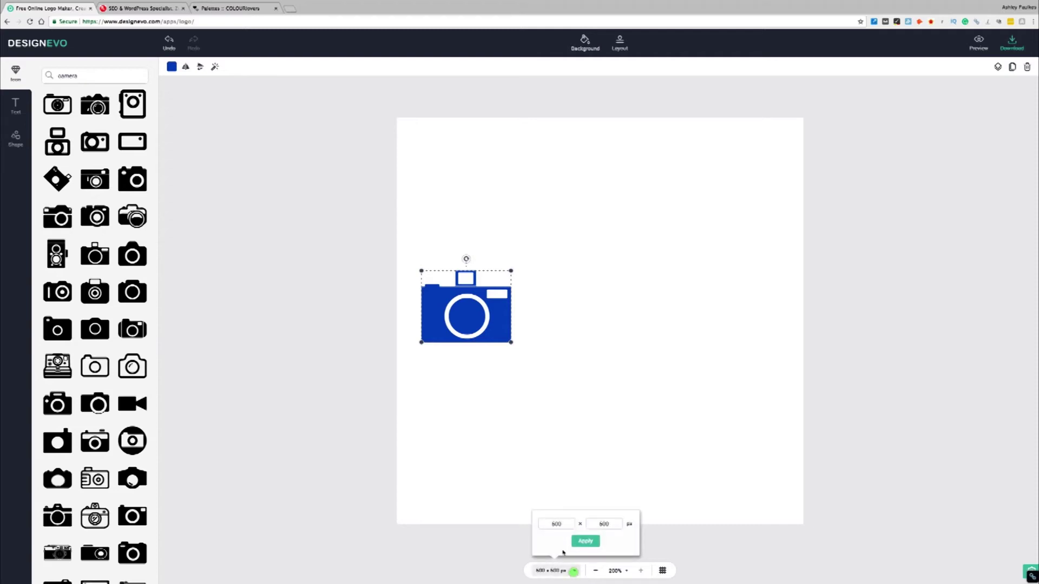
pyautogui.doubleClick(556, 525)
pyautogui.write('250')
pyautogui.press('Tab')
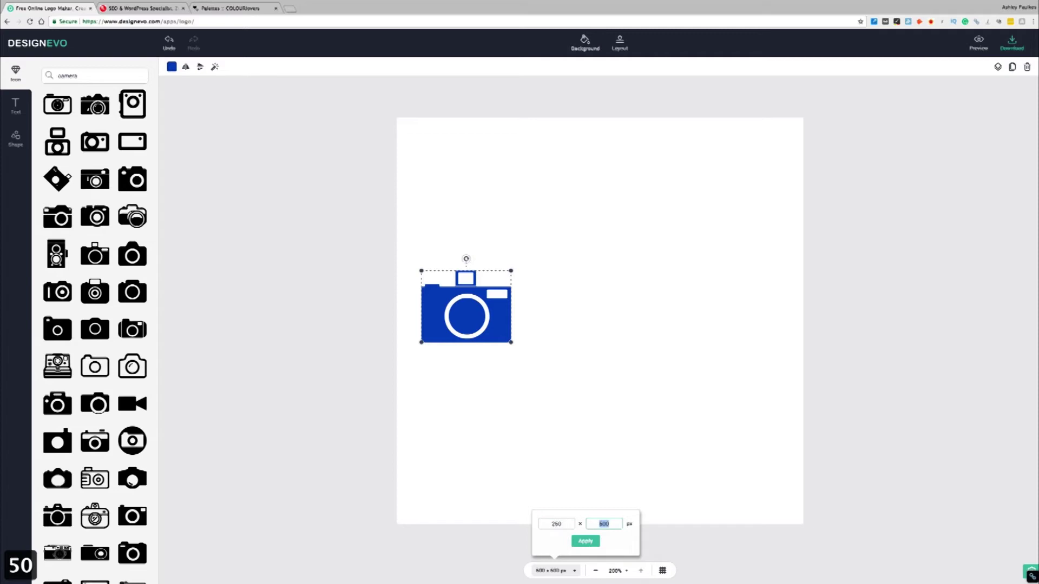
pyautogui.write('75')
pyautogui.click(590, 541)
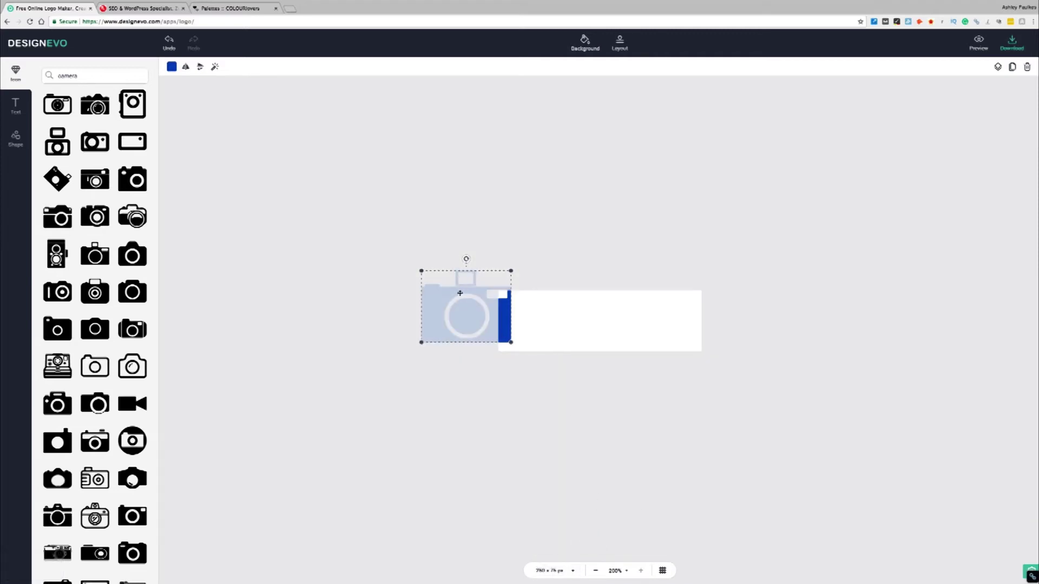
pyautogui.moveTo(473, 292); pyautogui.dragTo(552, 302)
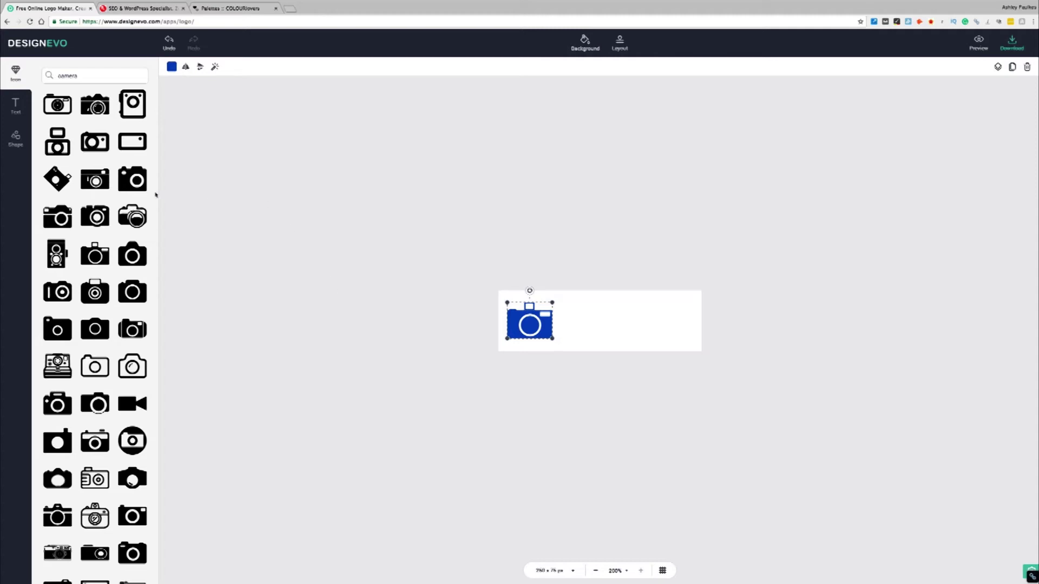
# Step: Add a text element in the Modern (Sans) font Concert One and place it to the right of the camera icon
pyautogui.click(15, 102)
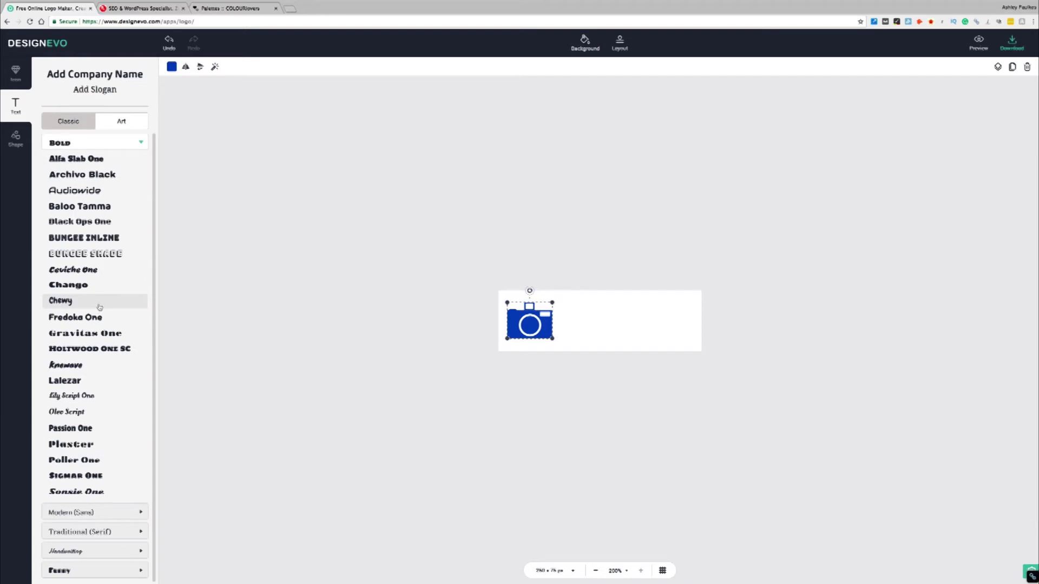
pyautogui.click(116, 513)
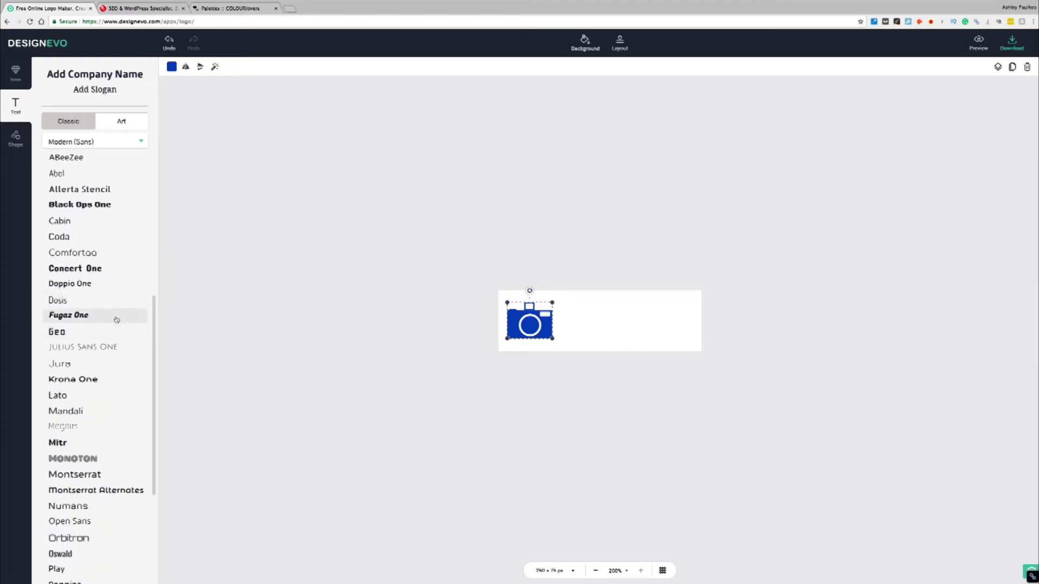
pyautogui.click(101, 268)
pyautogui.moveTo(104, 274); pyautogui.dragTo(695, 317)
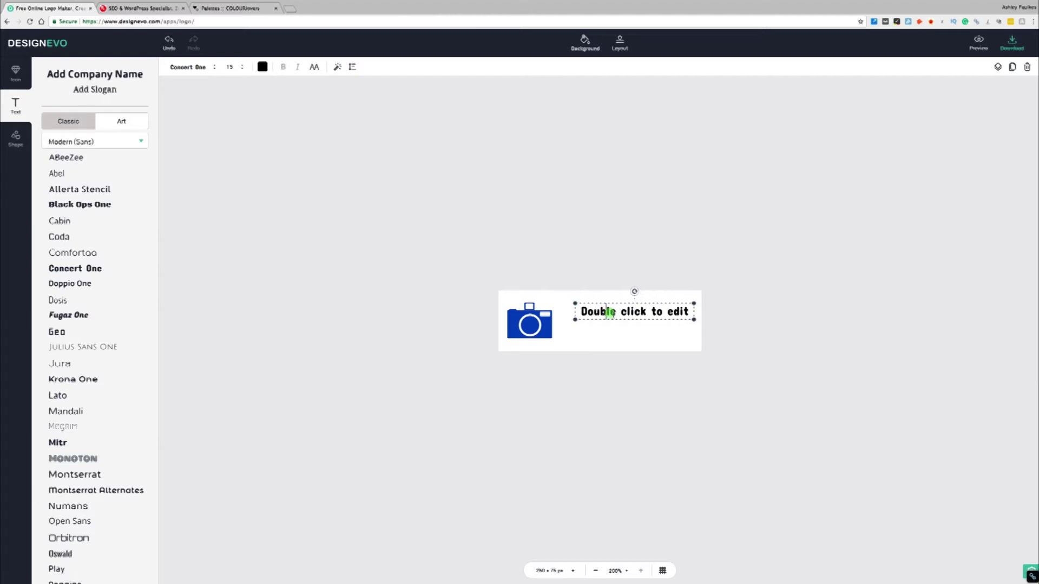
# Step: Replace the placeholder text with PHOTOGRAPHY ROCKS, then enlarge it to about size 18 and lower it beside the camera
pyautogui.press('super+a')
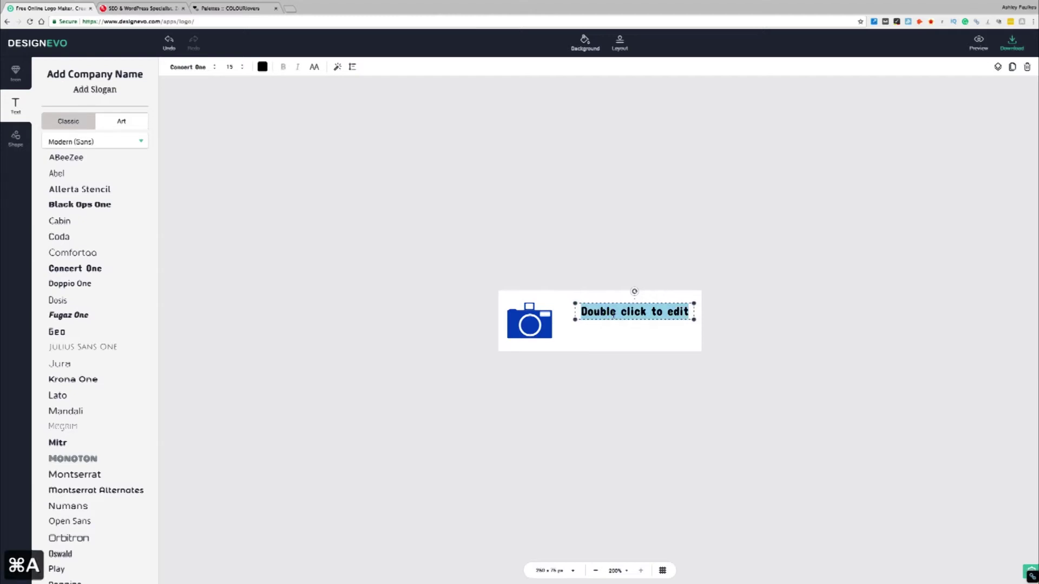
pyautogui.write('PHOTO')
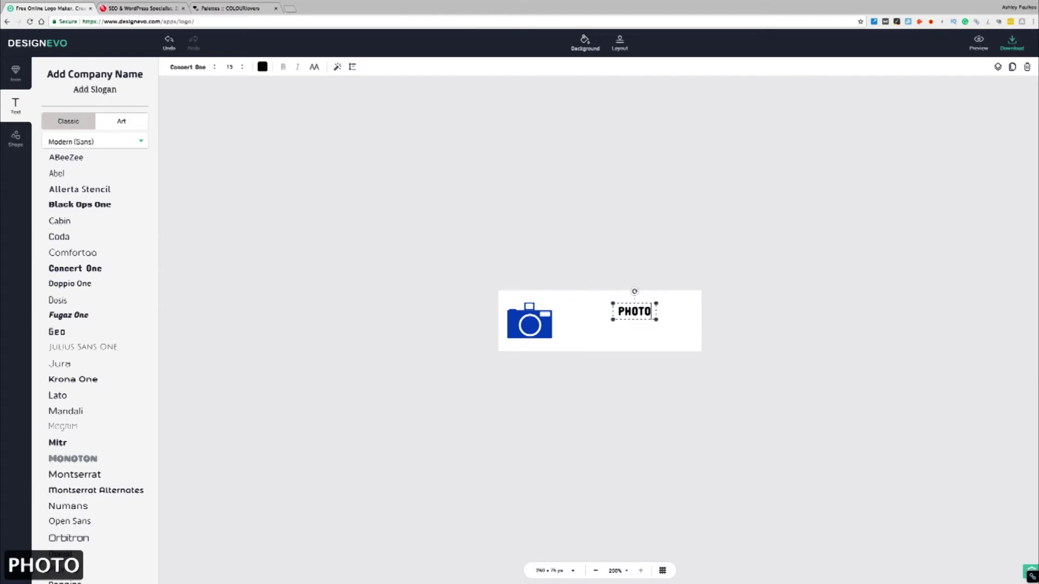
pyautogui.write('GRAPHY ROCKS')
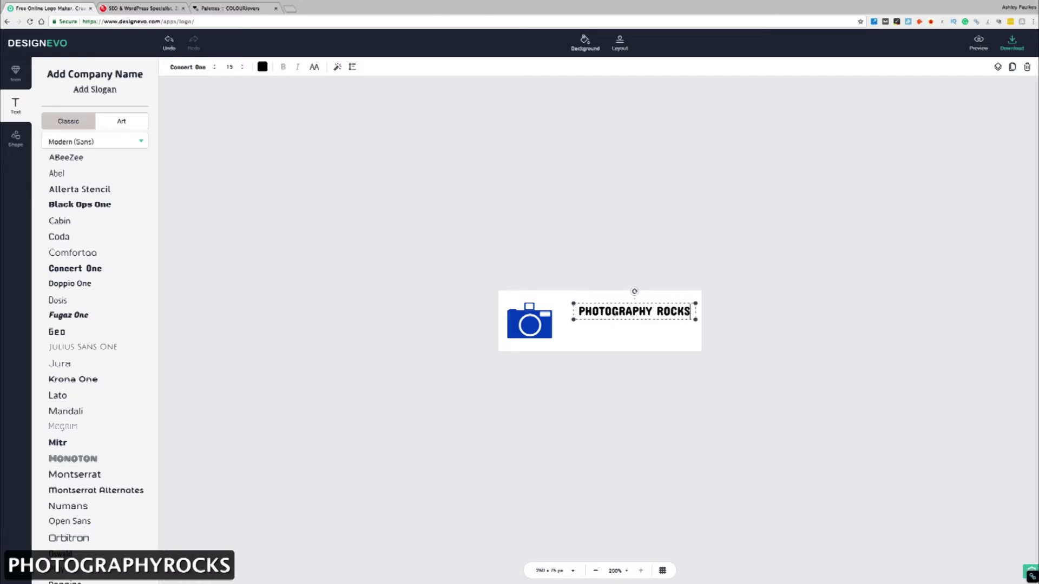
pyautogui.moveTo(575, 320); pyautogui.dragTo(550, 324)
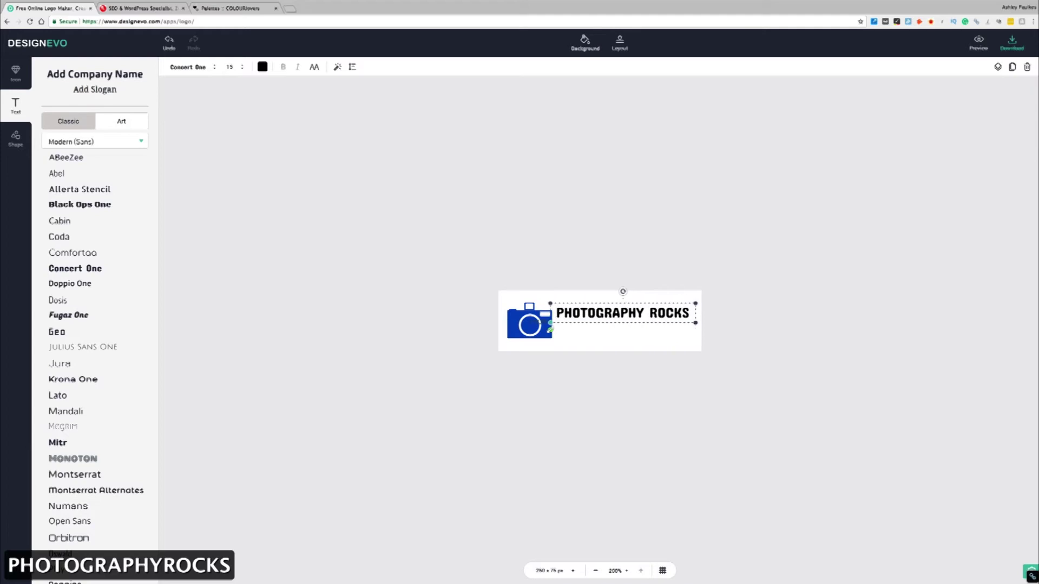
pyautogui.moveTo(615, 305); pyautogui.dragTo(615, 321)
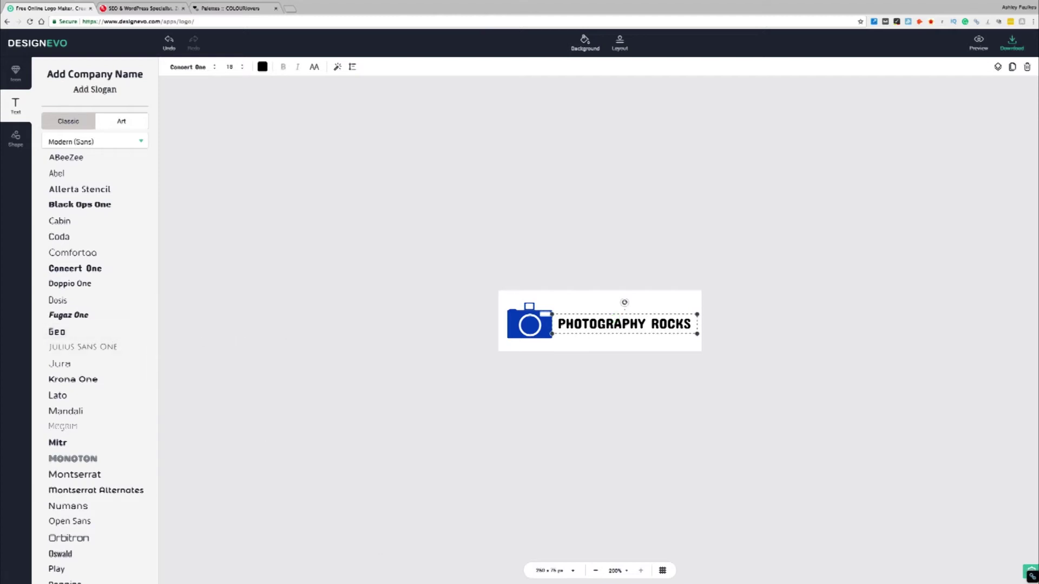
# Step: Widen the canvas to 350 px and move the camera icon toward its left edge
pyautogui.click(572, 573)
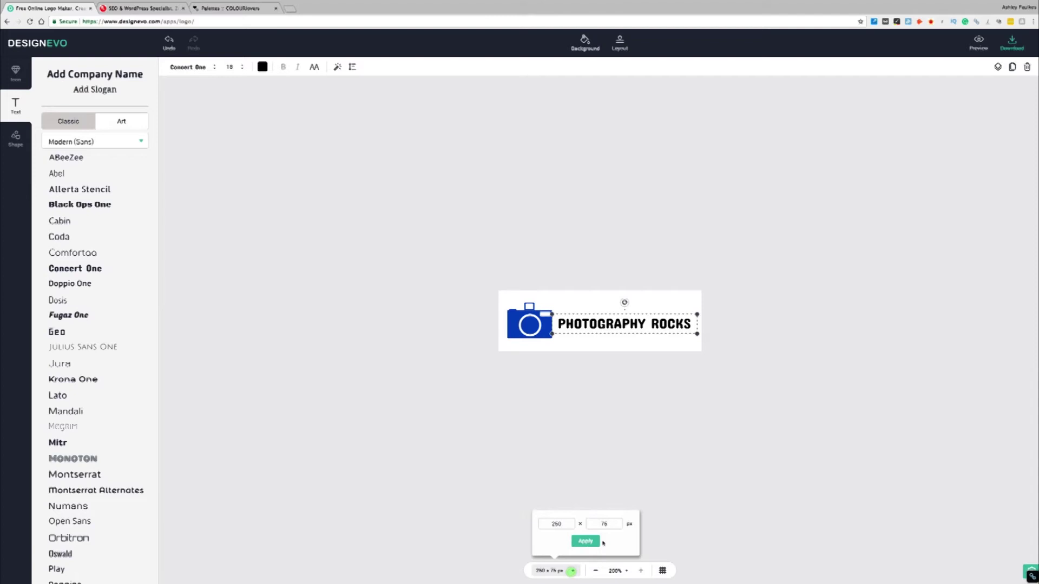
pyautogui.click(557, 524)
pyautogui.write('35')
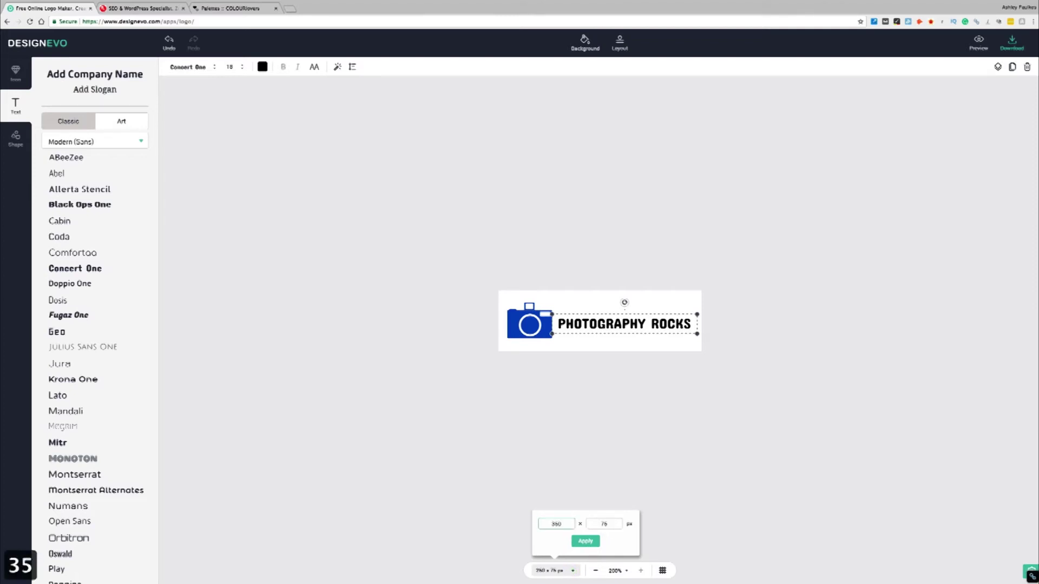
pyautogui.write('0')
pyautogui.click(582, 543)
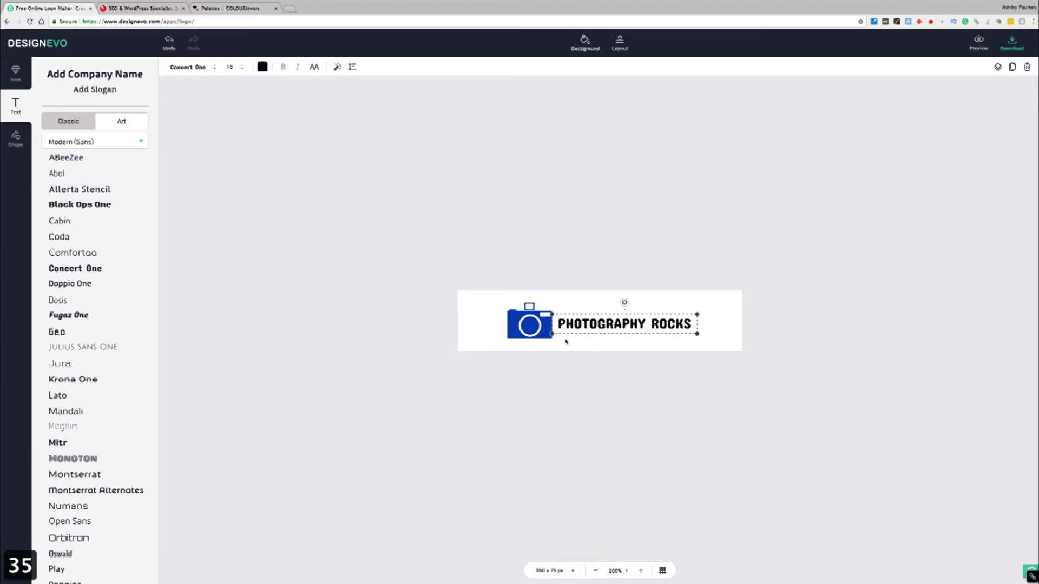
pyautogui.moveTo(537, 328); pyautogui.dragTo(495, 326)
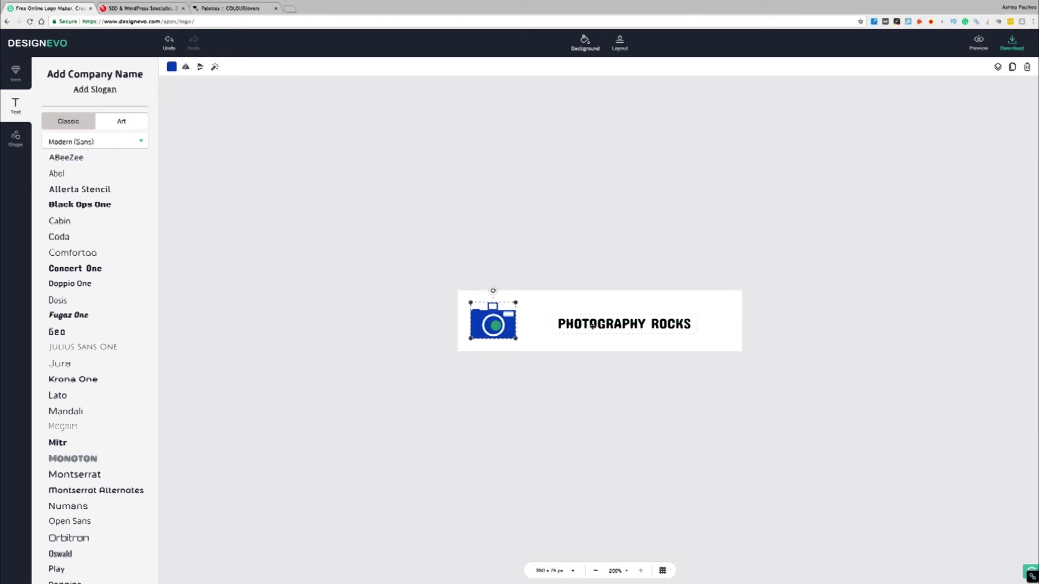
# Step: Set the PHOTOGRAPHY ROCKS text to font size 28 and shift it slightly up and right, clear of the camera icon
pyautogui.click(592, 324)
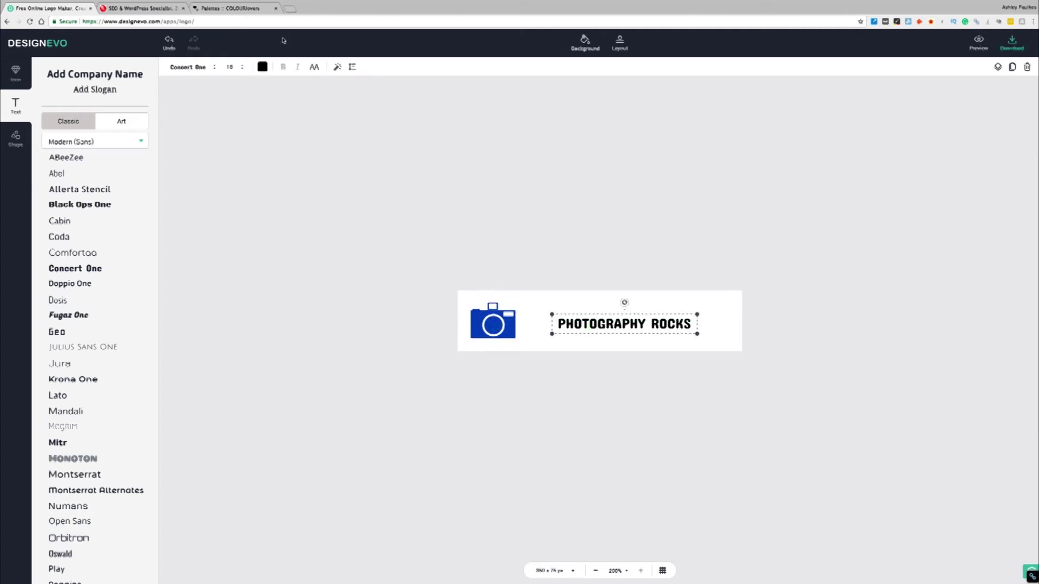
pyautogui.click(239, 65)
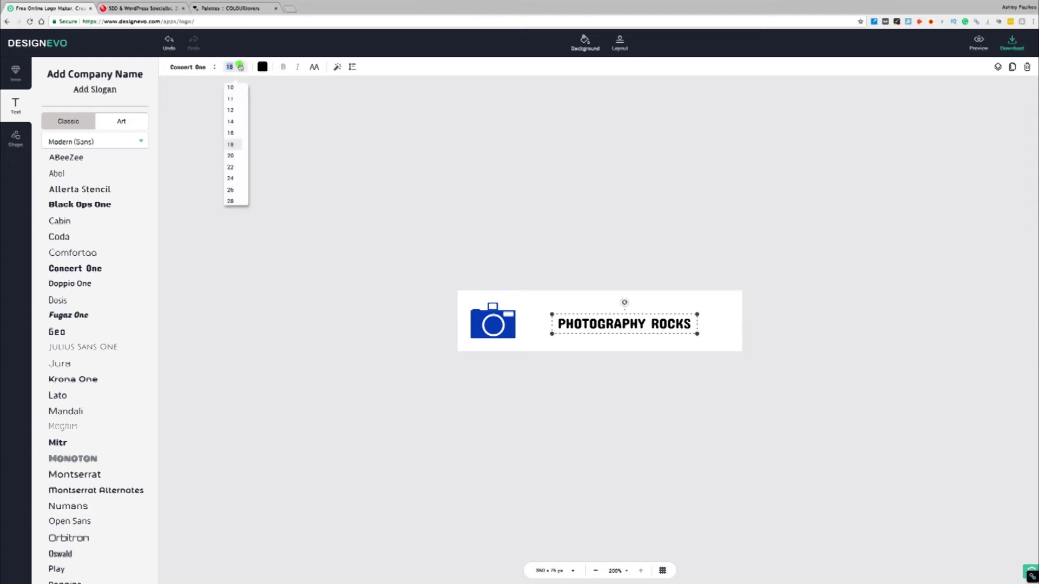
pyautogui.click(232, 189)
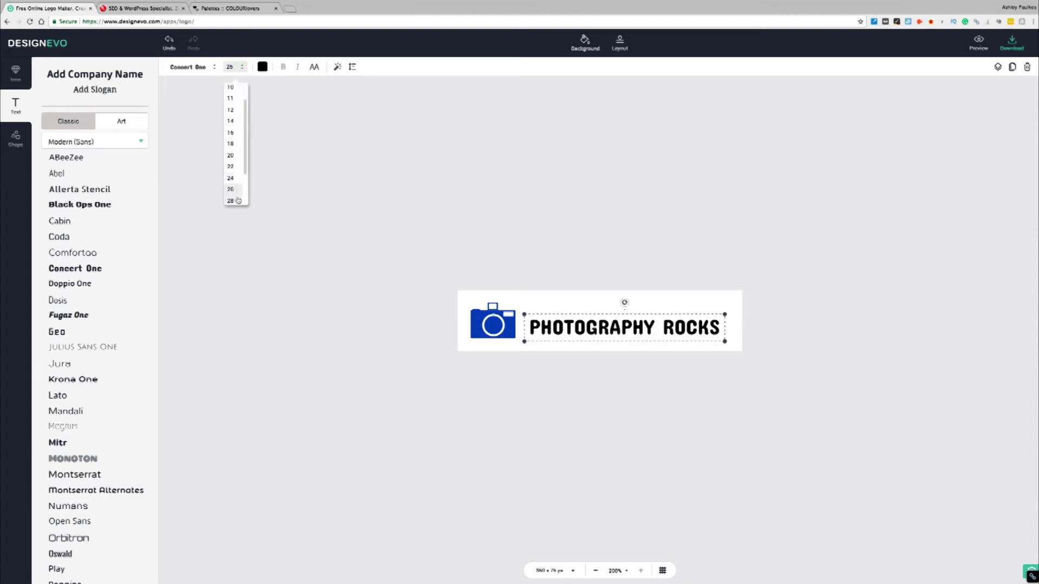
pyautogui.click(232, 200)
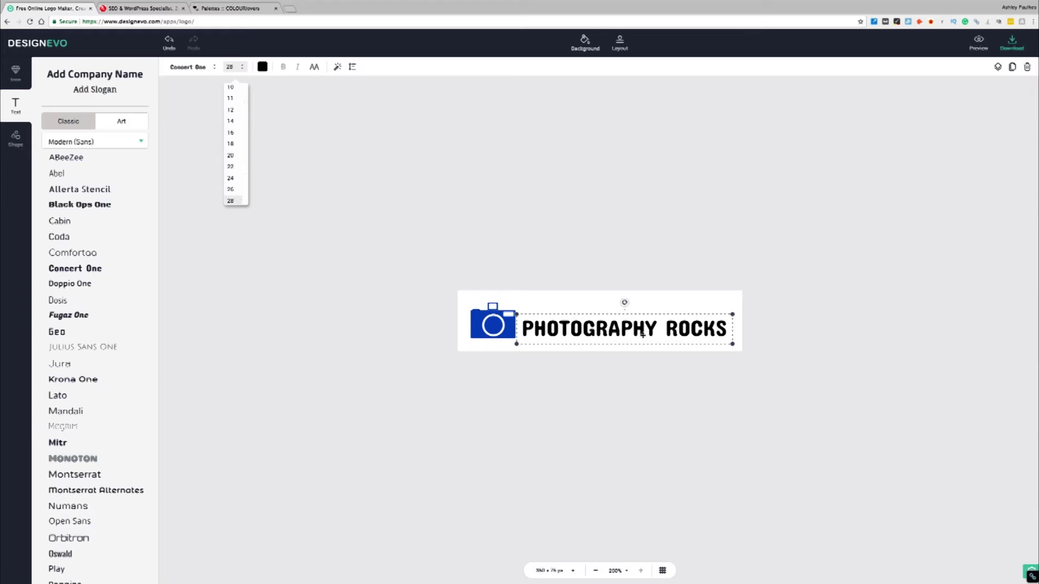
pyautogui.click(660, 329)
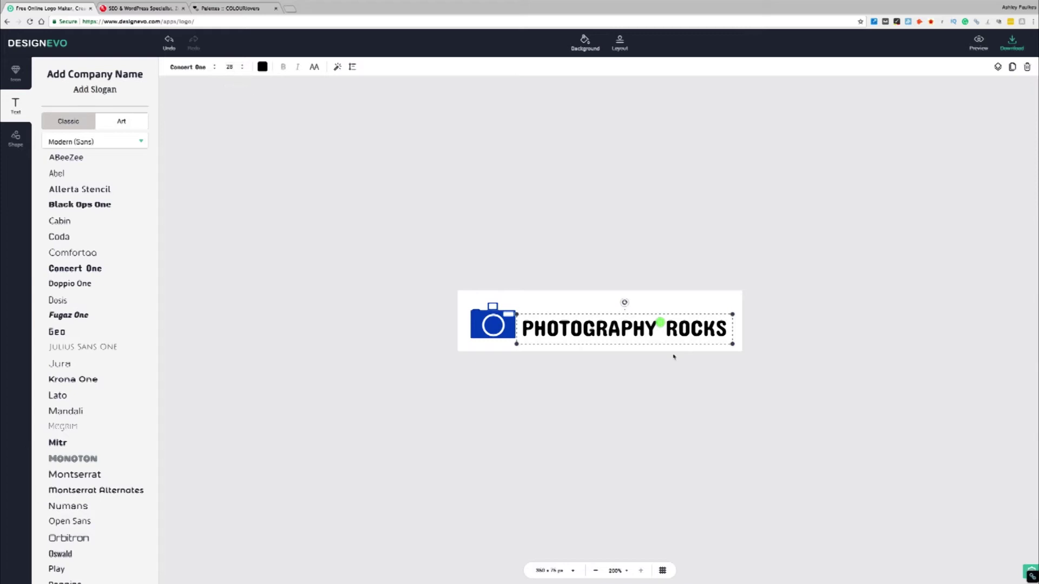
pyautogui.moveTo(665, 343); pyautogui.dragTo(667, 339)
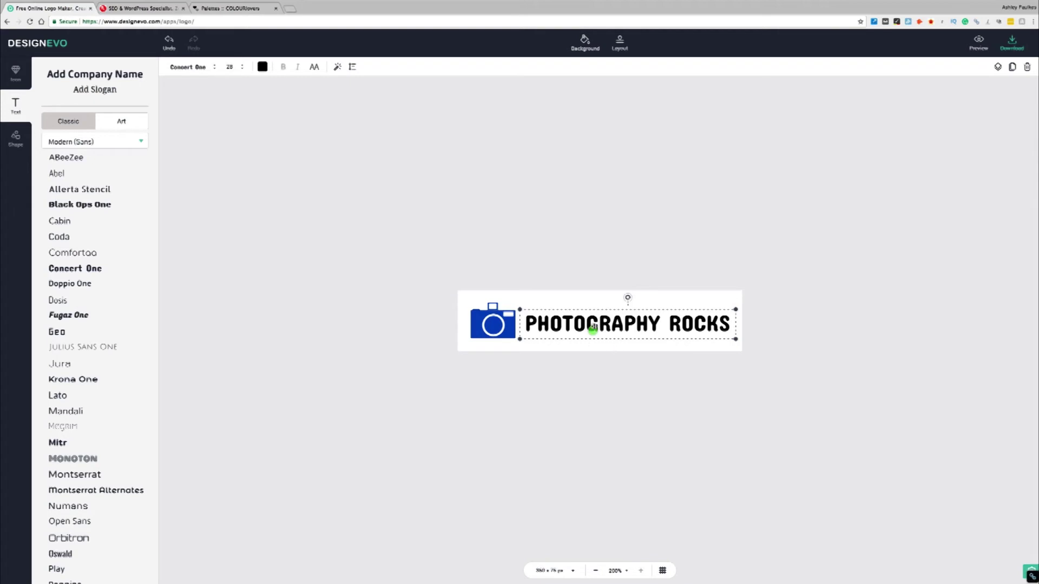
# Step: Check the logo with nothing selected and move the PHOTOGRAPHY ROCKS text slightly lower beside the camera
pyautogui.click(560, 235)
pyautogui.click(610, 324)
pyautogui.click(586, 268)
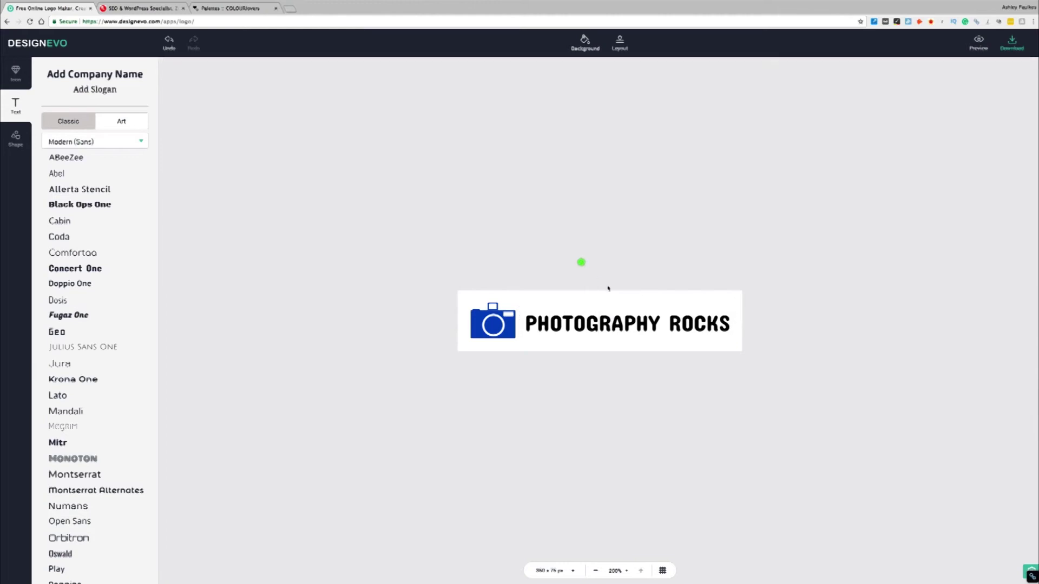
pyautogui.moveTo(618, 320); pyautogui.dragTo(618, 322)
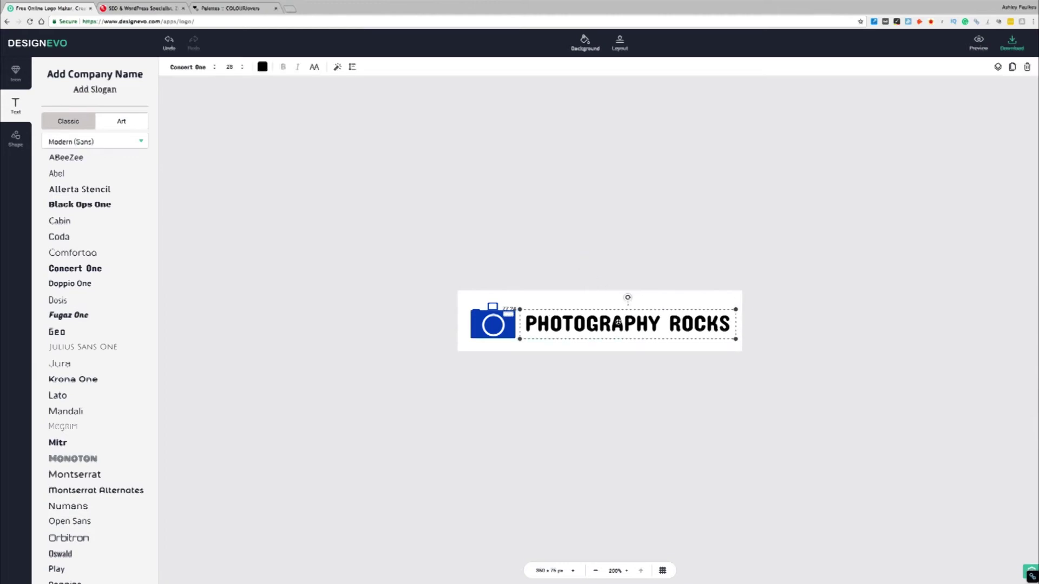
pyautogui.click(618, 322)
pyautogui.moveTo(618, 323); pyautogui.dragTo(618, 329)
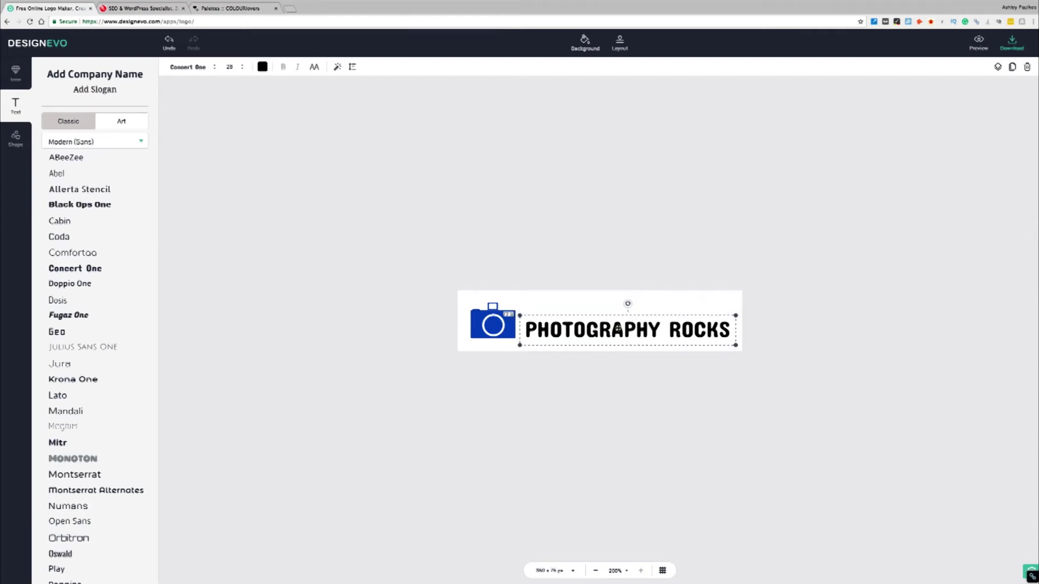
pyautogui.moveTo(618, 328); pyautogui.dragTo(618, 328)
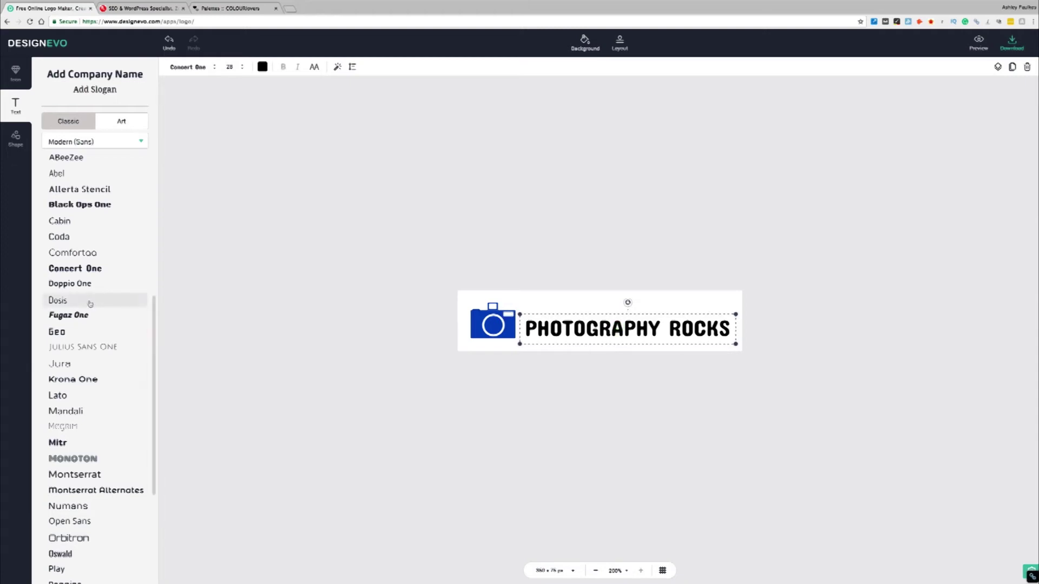
# Step: Change the font of the PHOTOGRAPHY ROCKS text to Raleway
pyautogui.scroll(-3, 111, 373)
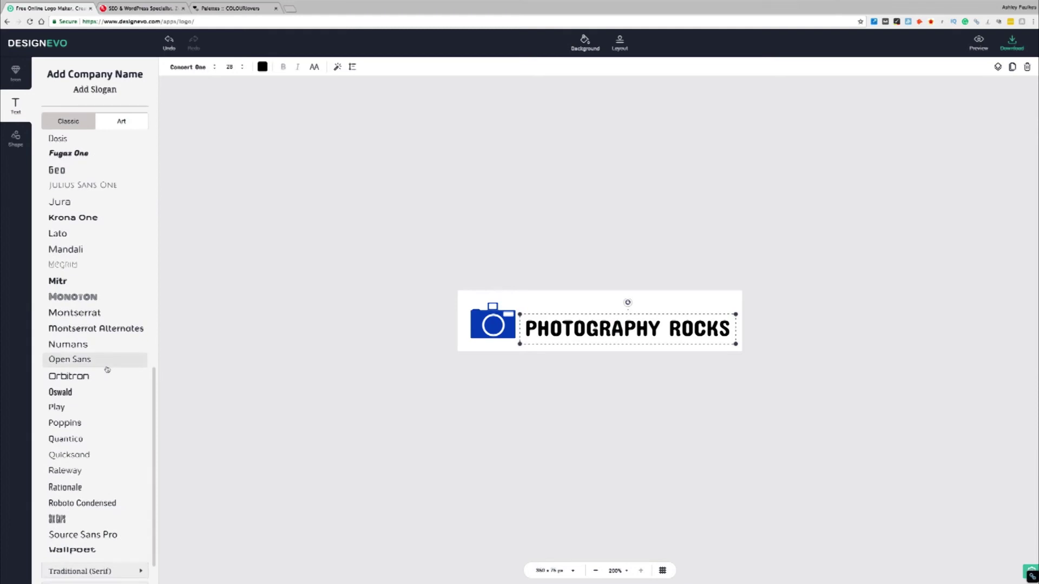
pyautogui.click(60, 470)
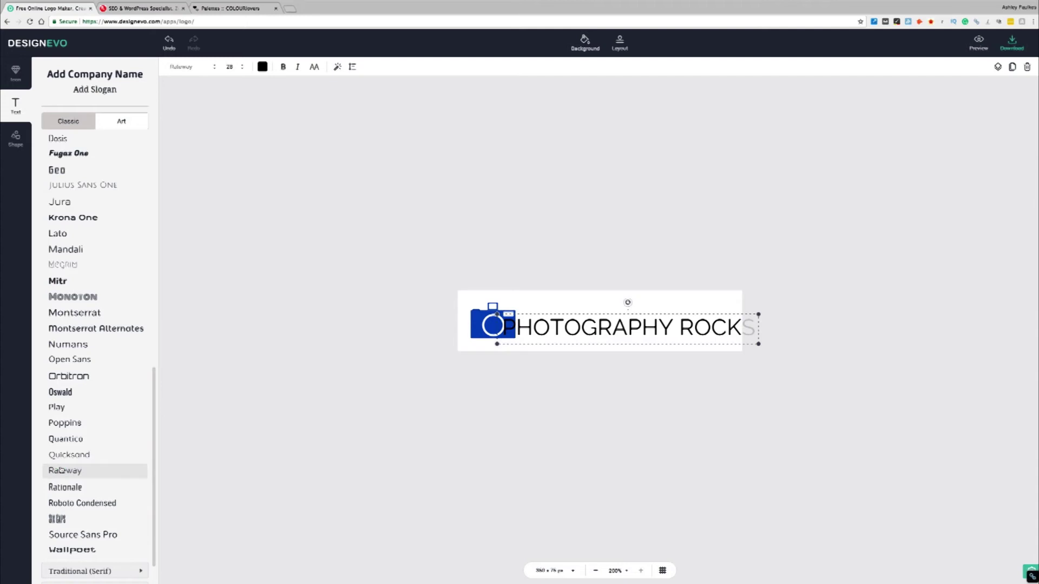
pyautogui.scroll(-1, 65, 467)
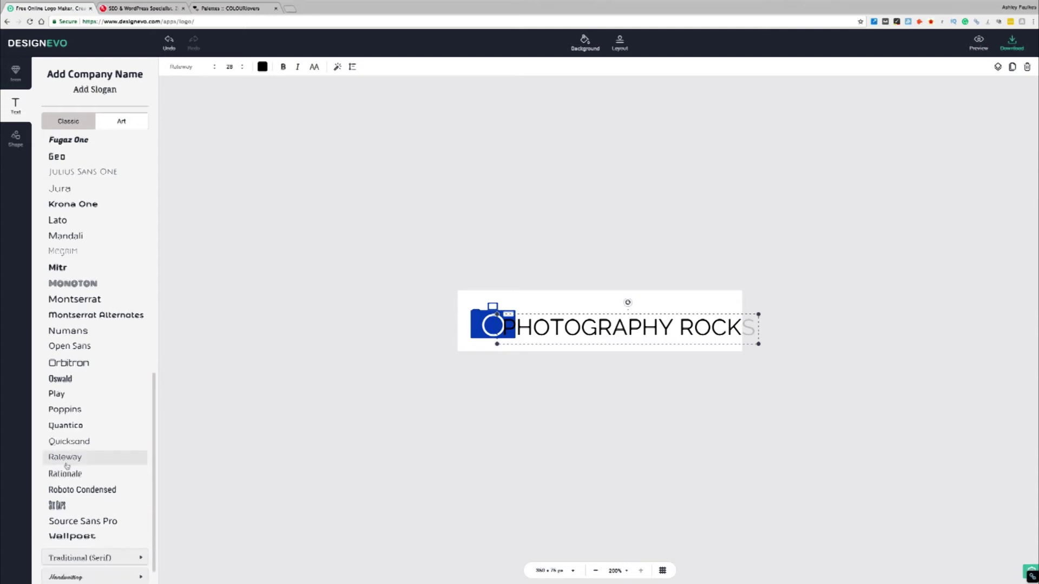
# Step: Change the font of the PHOTOGRAPHY ROCKS text to Passion One
pyautogui.scroll(8, 67, 466)
pyautogui.scroll(2, 66, 467)
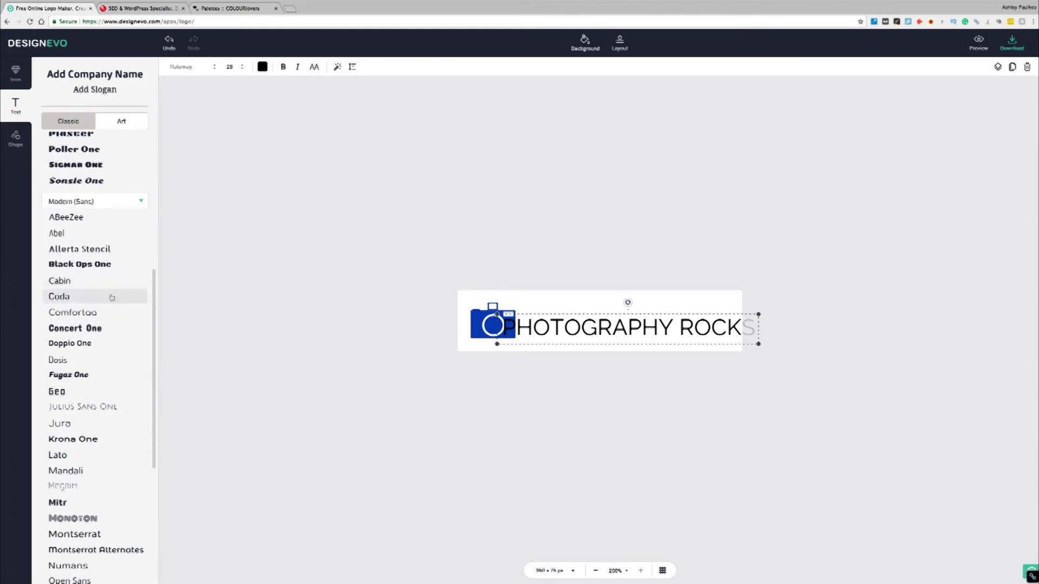
pyautogui.scroll(5, 108, 306)
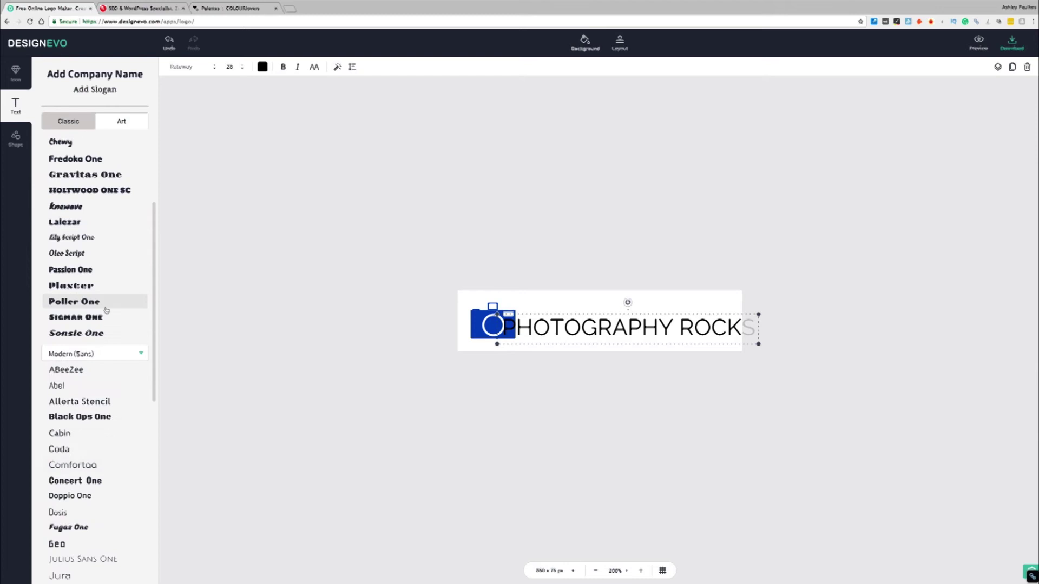
pyautogui.scroll(1, 107, 310)
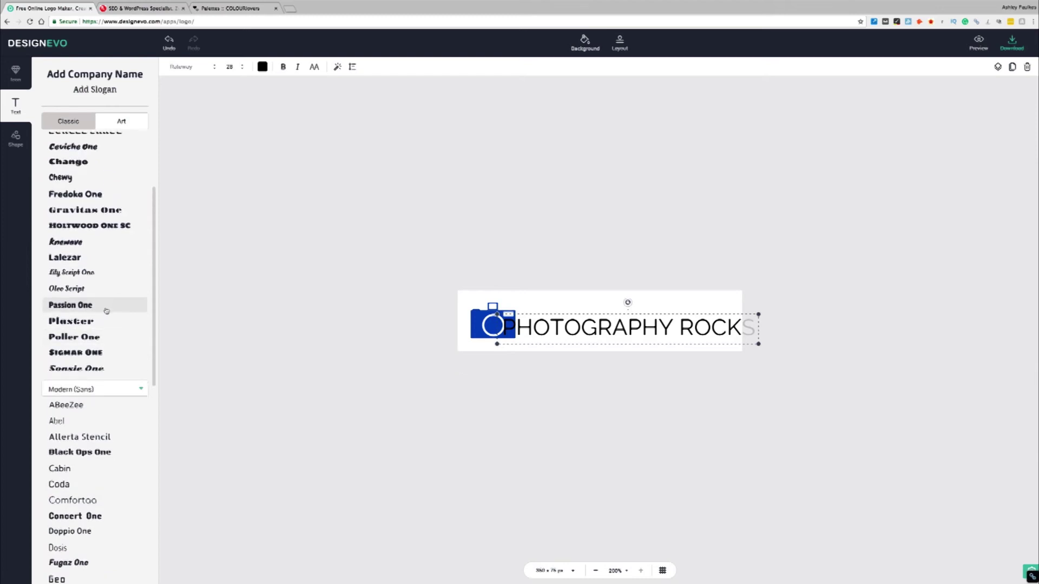
pyautogui.click(88, 306)
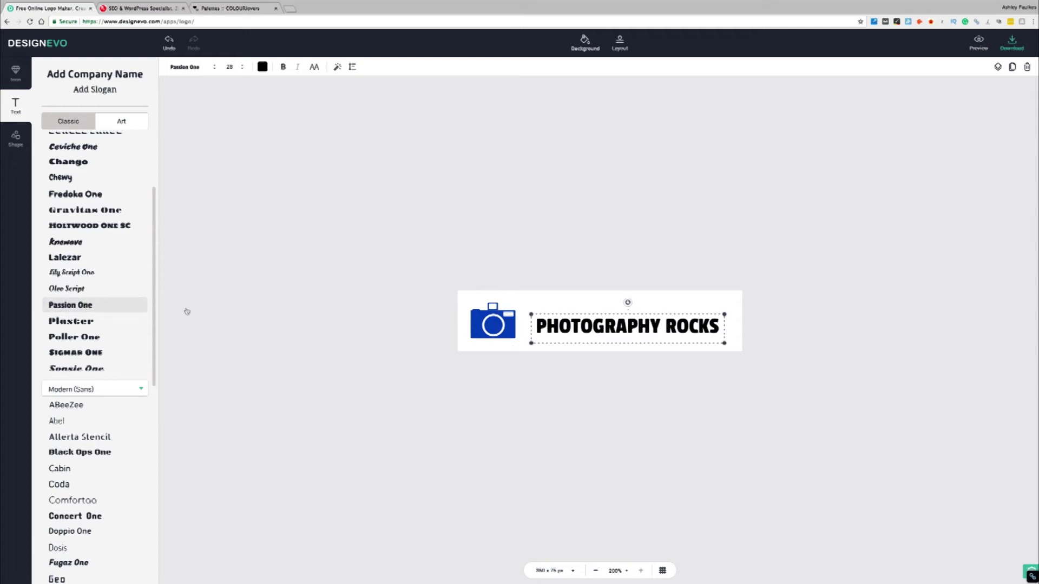
# Step: Enlarge the PHOTOGRAPHY ROCKS text to font size 37, shrink the camera icon slightly and move the text close beside it
pyautogui.moveTo(531, 312); pyautogui.dragTo(470, 292)
pyautogui.moveTo(570, 309); pyautogui.dragTo(616, 313)
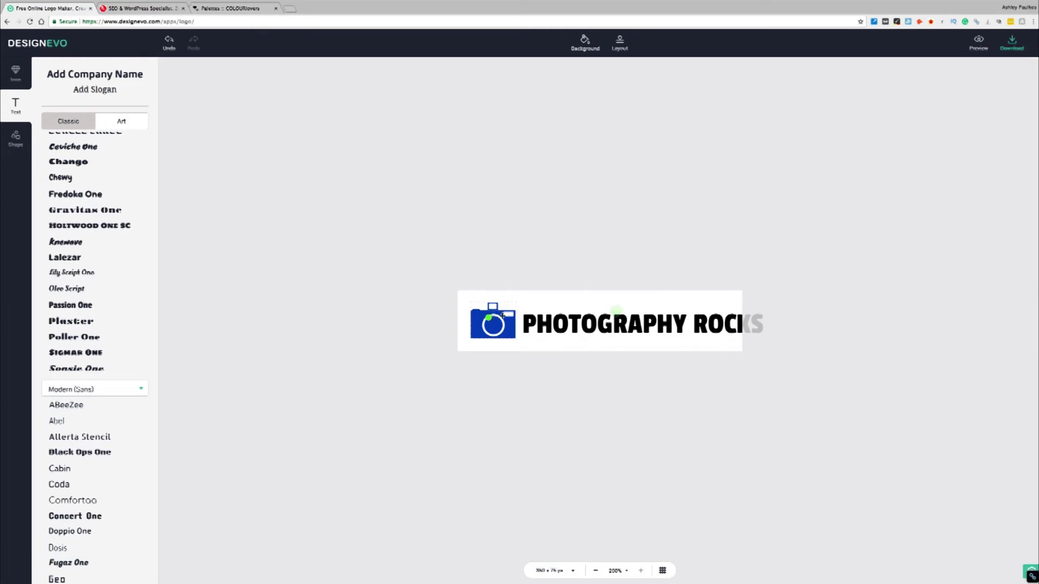
pyautogui.click(493, 323)
pyautogui.moveTo(516, 303); pyautogui.dragTo(490, 327)
pyautogui.moveTo(559, 330); pyautogui.dragTo(545, 331)
pyautogui.click(545, 331)
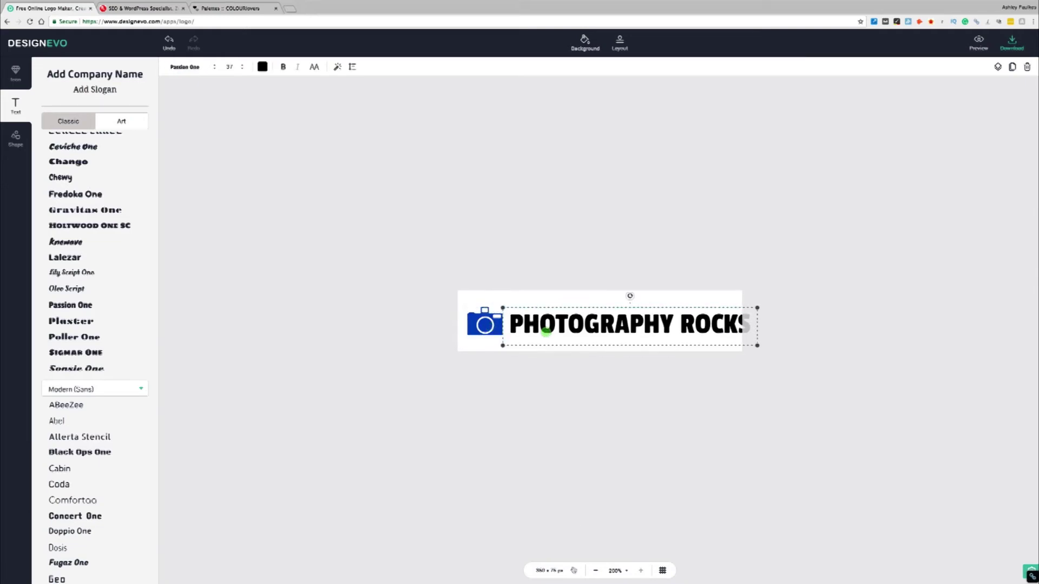
# Step: Reduce the PHOTOGRAPHY ROCKS text to font size 33 so it fits within the canvas, and deselect it
pyautogui.click(540, 571)
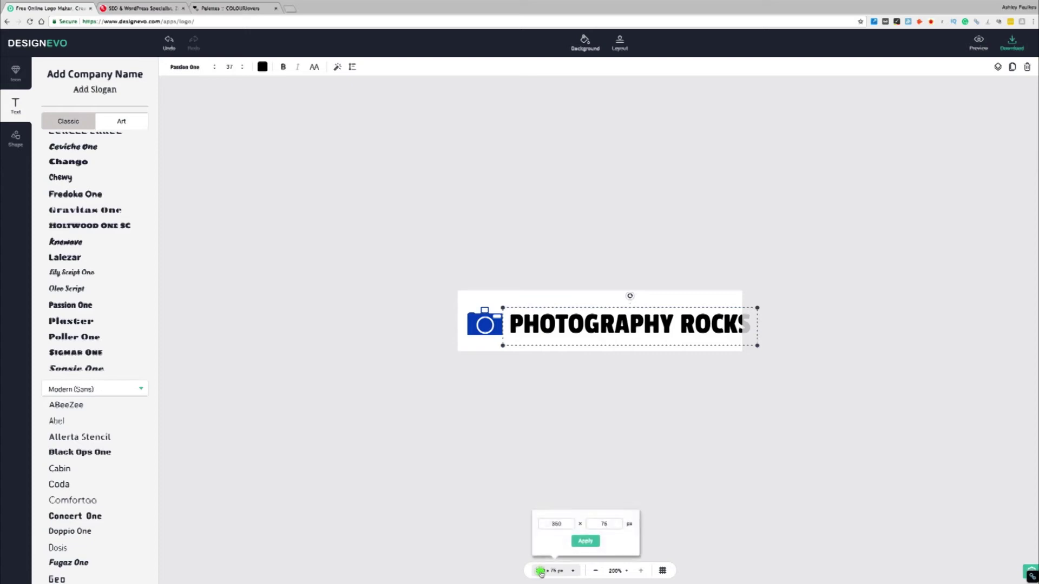
pyautogui.moveTo(757, 346); pyautogui.dragTo(733, 340)
pyautogui.moveTo(653, 322); pyautogui.dragTo(653, 322)
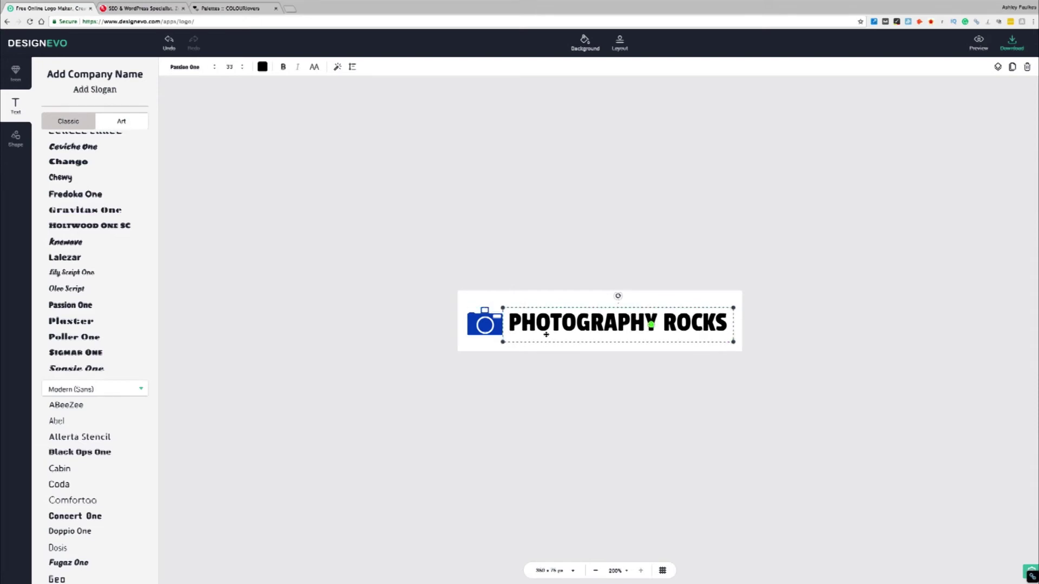
pyautogui.click(262, 313)
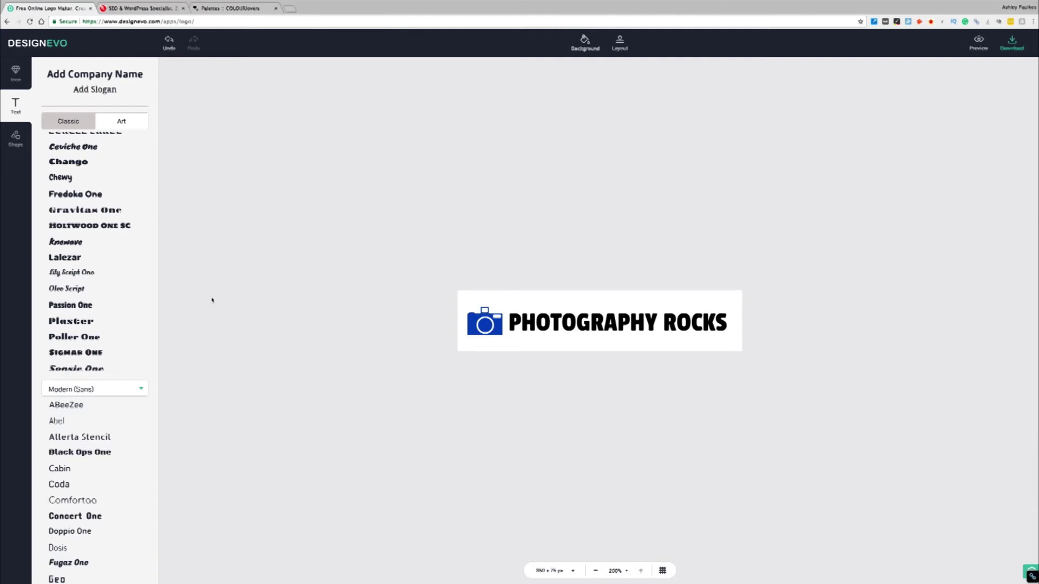
# Step: Add a solid circle shape and place it over the camera icon
pyautogui.click(16, 138)
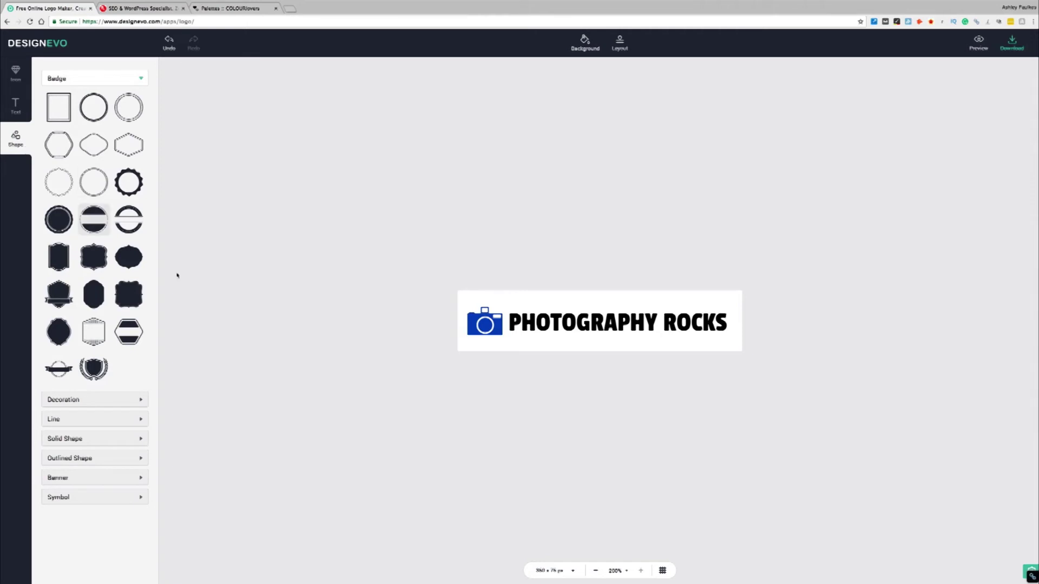
pyautogui.click(98, 438)
pyautogui.scroll(-3, 97, 428)
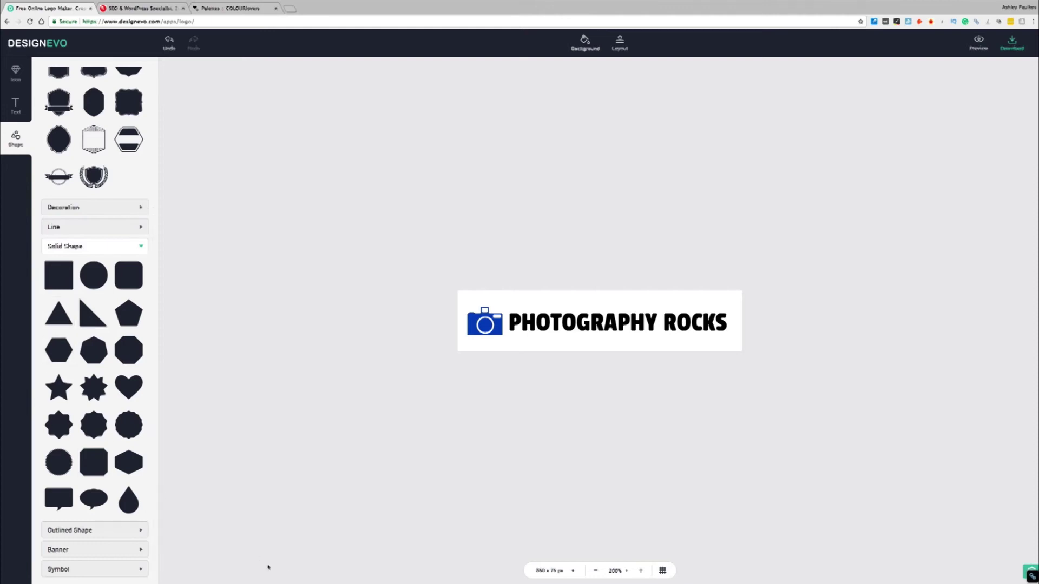
pyautogui.click(103, 279)
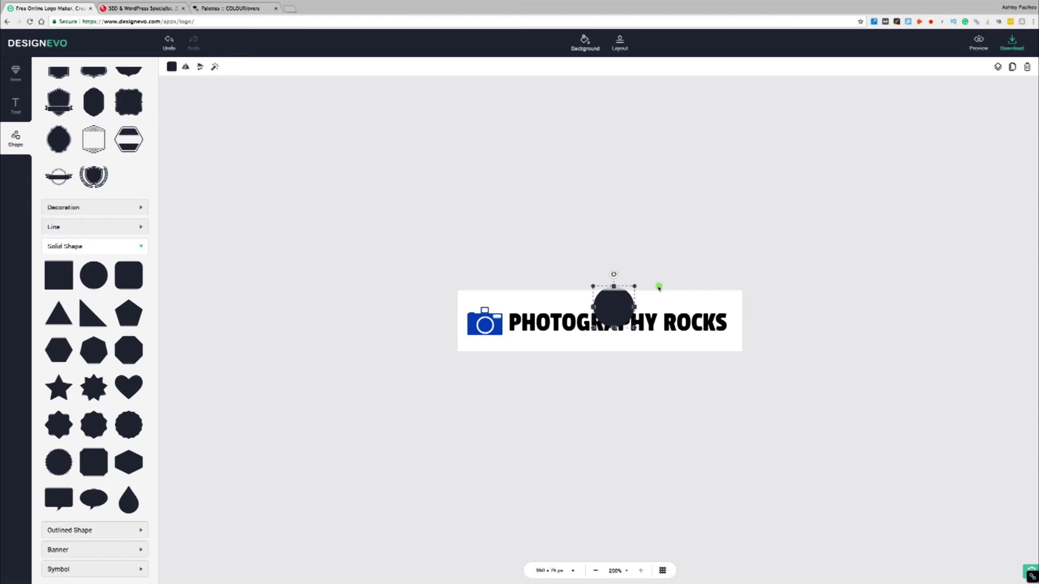
pyautogui.moveTo(612, 307); pyautogui.dragTo(487, 324)
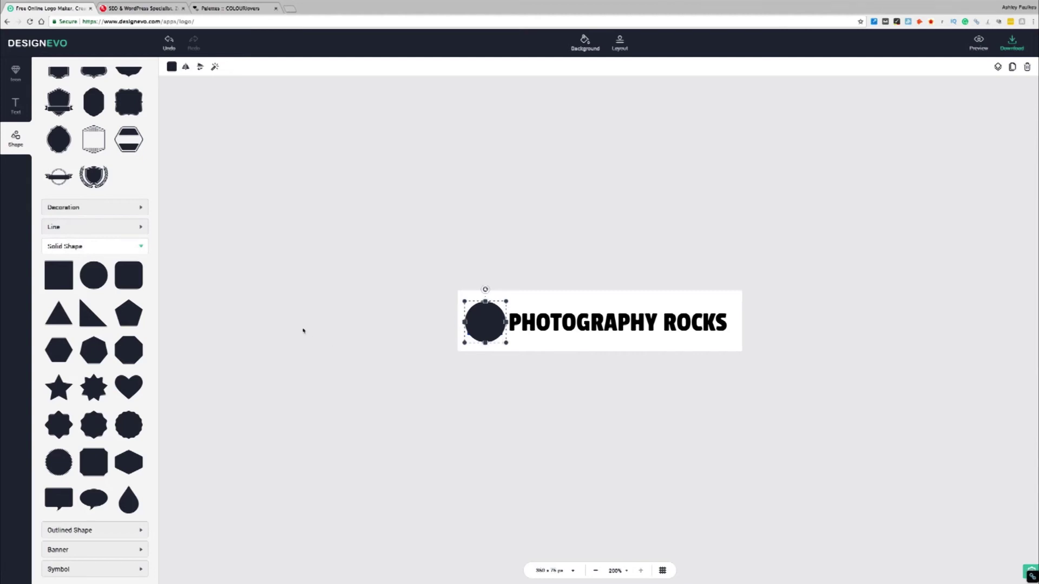
# Step: Switch to COLOURlovers, open the "sara wedding" palette and copy the hex code of its "new lava lamp" red
pyautogui.click(213, 8)
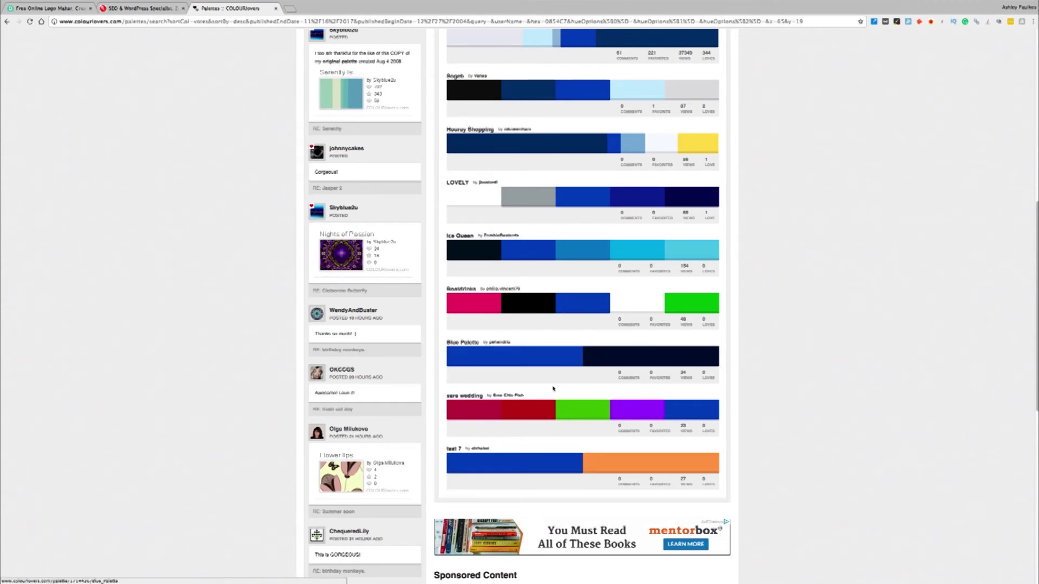
pyautogui.click(540, 413)
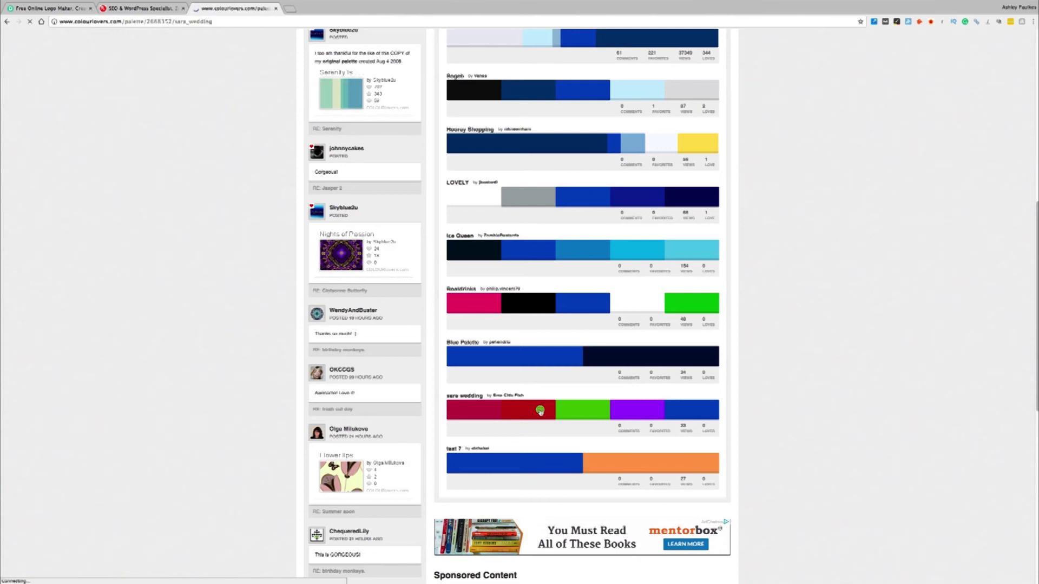
pyautogui.scroll(-6, 546, 416)
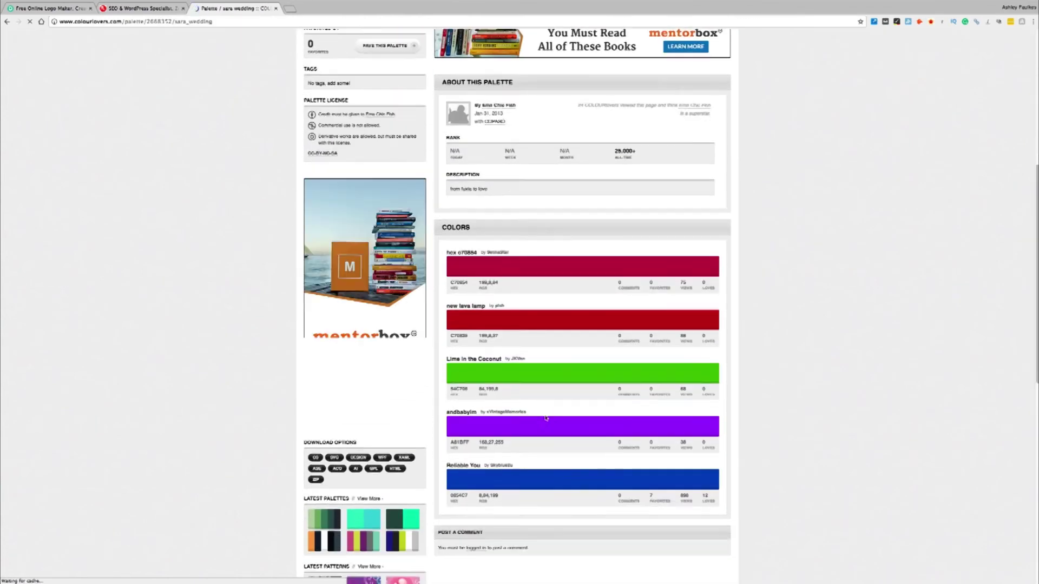
pyautogui.doubleClick(461, 330)
pyautogui.press('super+c')
# Step: Return to DesignEvo, fill the circle with the copied red C70825 and send it behind the camera icon
pyautogui.click(64, 9)
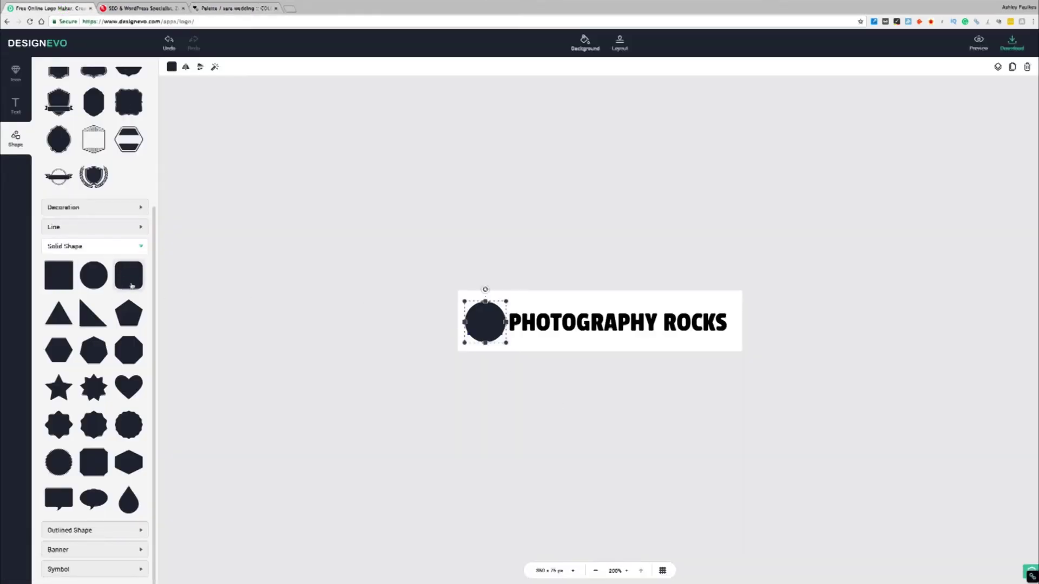
pyautogui.click(171, 67)
pyautogui.doubleClick(196, 193)
pyautogui.press('super+v')
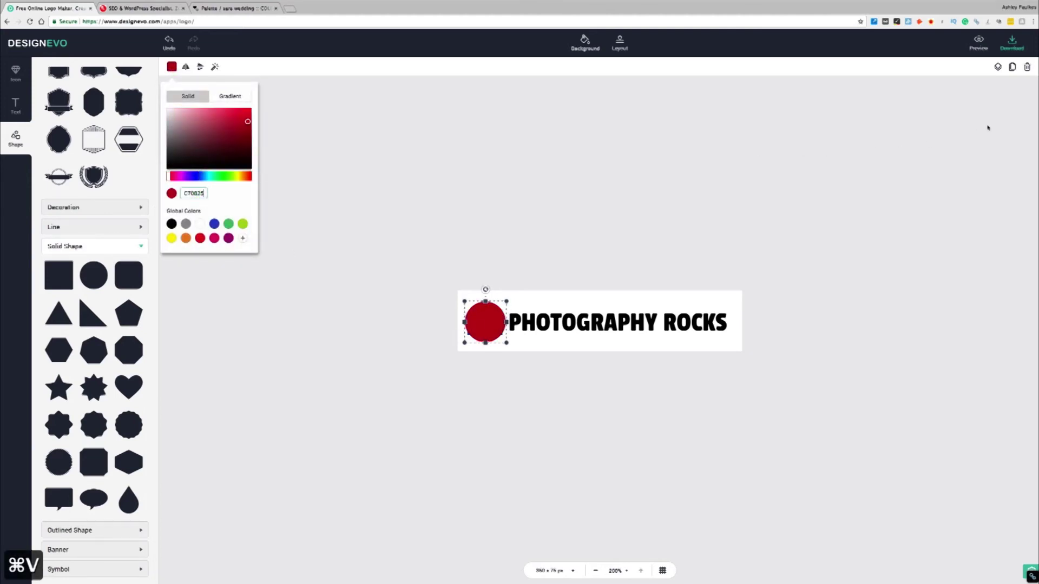
pyautogui.click(997, 67)
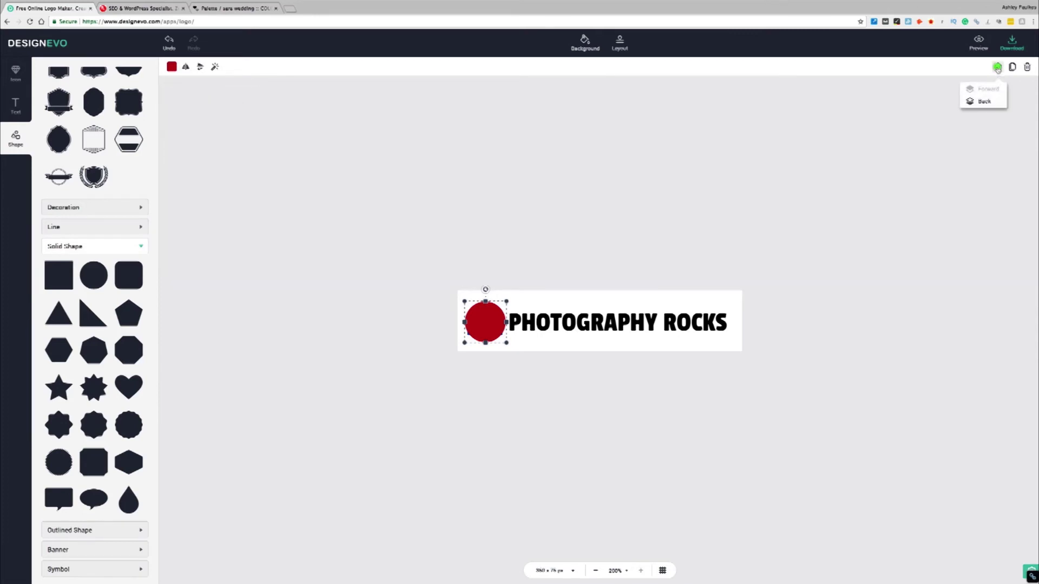
pyautogui.click(986, 101)
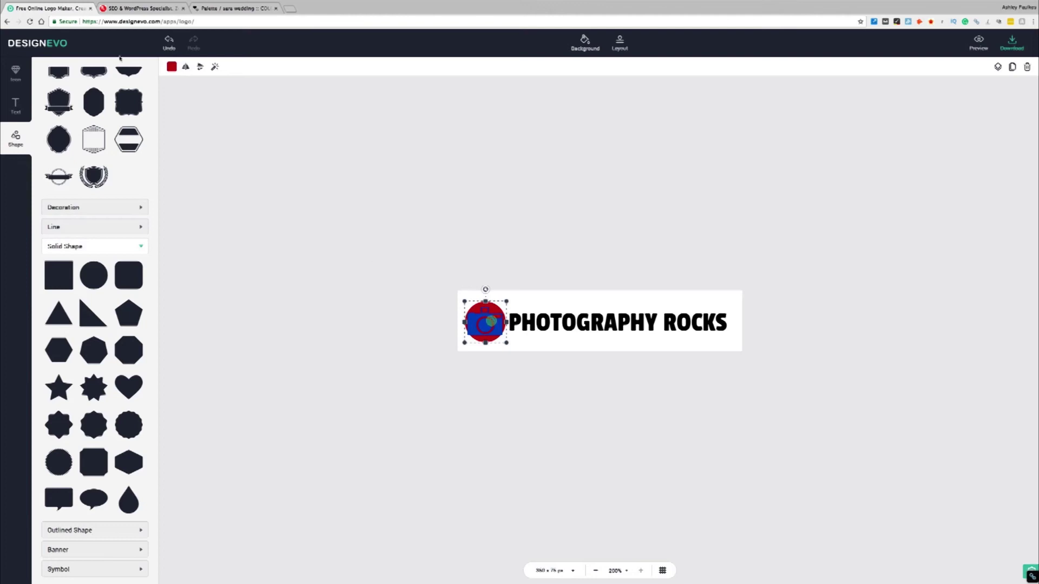
pyautogui.click(306, 203)
# Step: Recolour the camera icon white (FFFFFF) and shrink it to fit inside the red circle
pyautogui.click(483, 320)
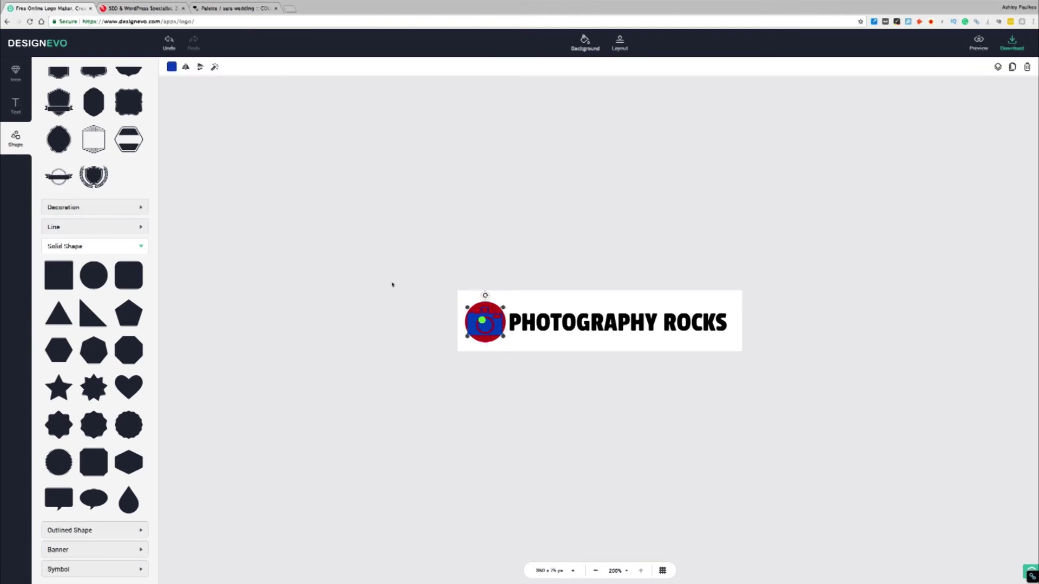
pyautogui.click(172, 66)
pyautogui.click(203, 229)
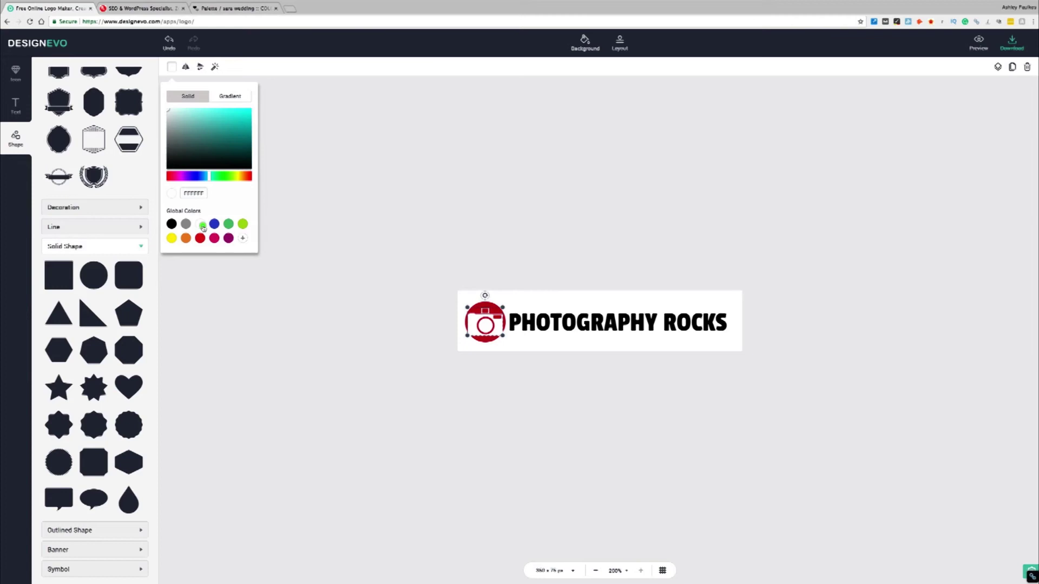
pyautogui.click(408, 279)
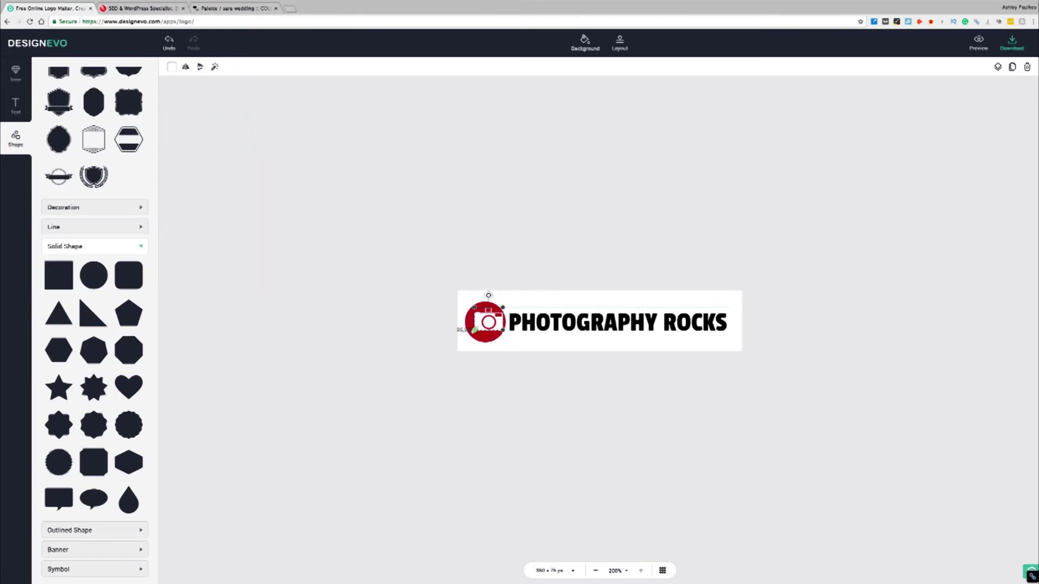
# Step: Enlarge the red circle to nearly the full canvas height and centre a slightly larger camera icon inside it
pyautogui.click(484, 339)
pyautogui.moveTo(465, 343); pyautogui.dragTo(436, 358)
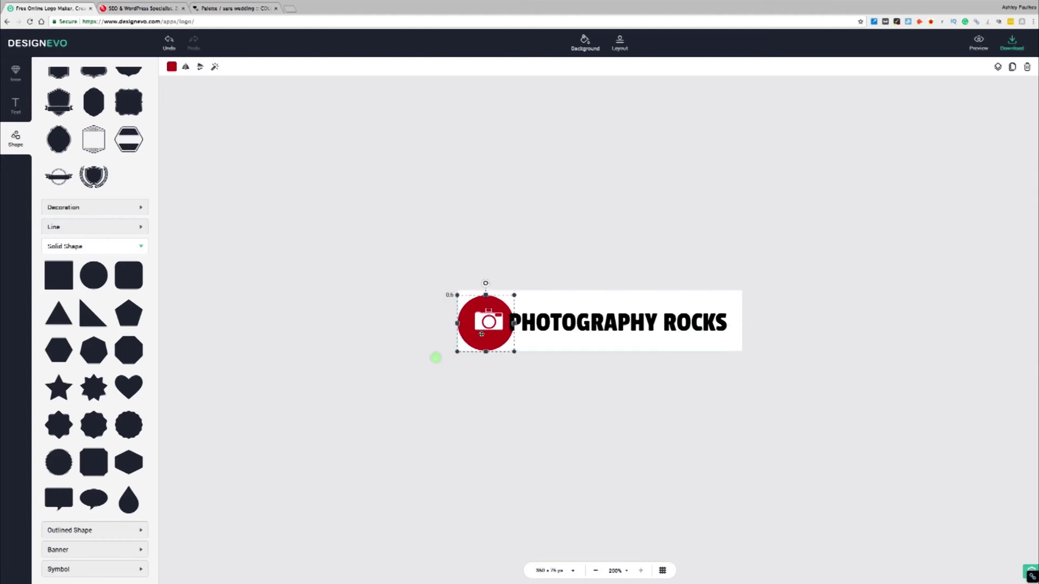
pyautogui.click(483, 324)
pyautogui.moveTo(484, 324)
pyautogui.mouseDown()
pyautogui.moveTo(502, 307)
pyautogui.moveTo(486, 322)
pyautogui.mouseUp()
# Step: Move the PHOTOGRAPHY ROCKS text right, clear of the circle, and recolour it with the red global colour
pyautogui.moveTo(637, 317); pyautogui.dragTo(650, 316)
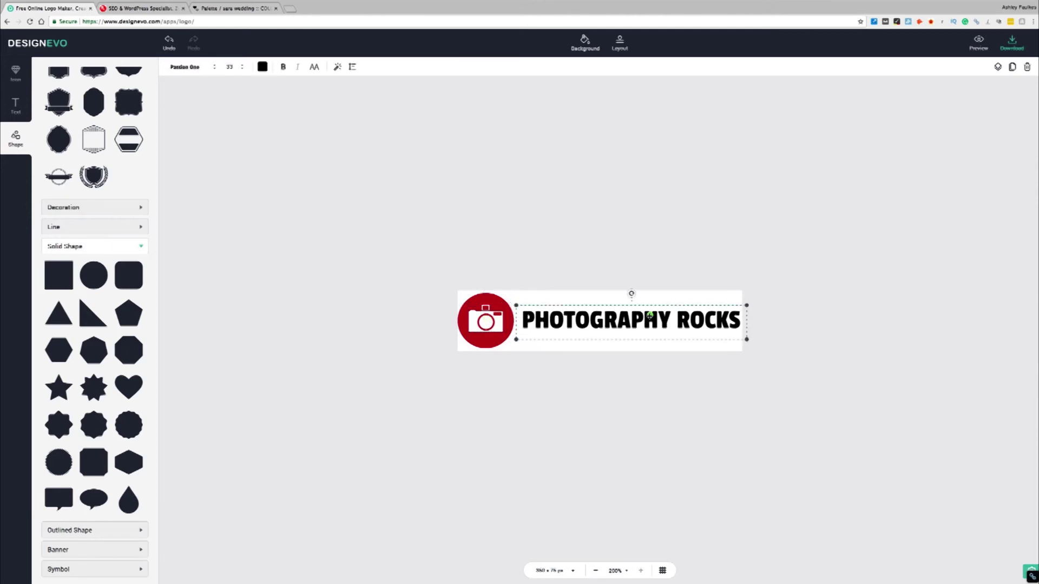
pyautogui.doubleClick(607, 319)
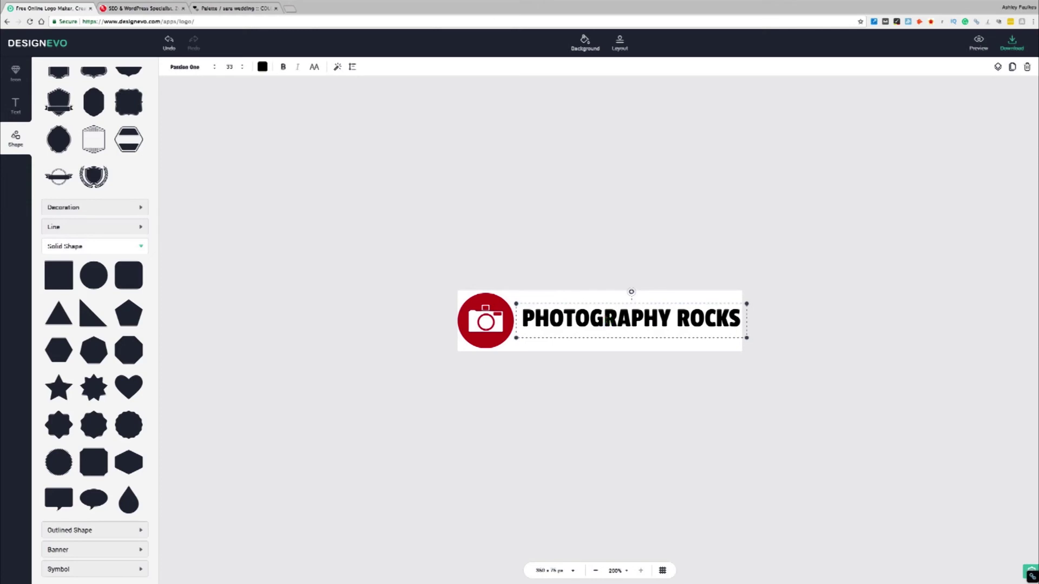
pyautogui.doubleClick(600, 319)
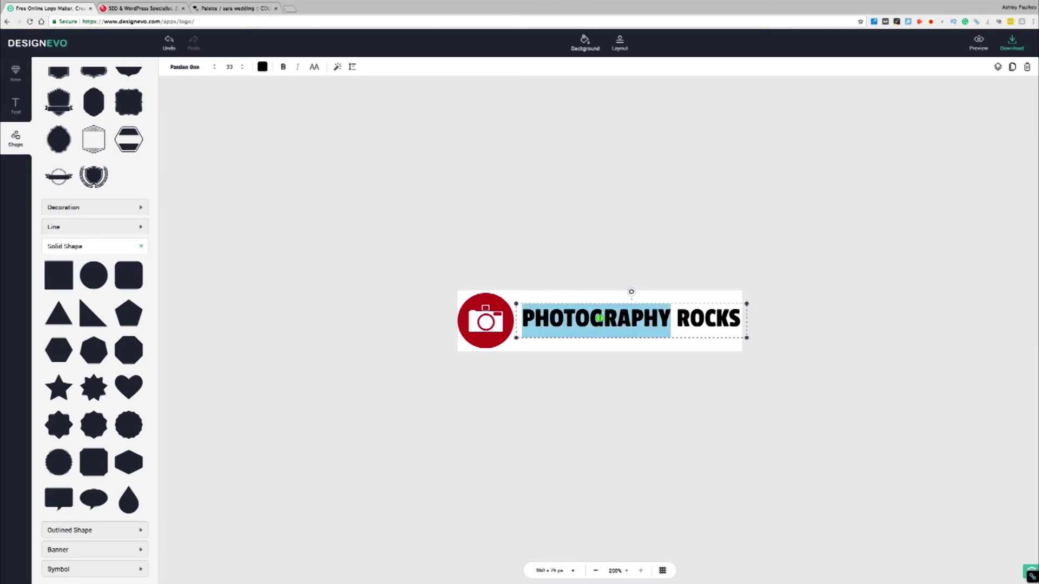
pyautogui.click(264, 69)
pyautogui.click(290, 220)
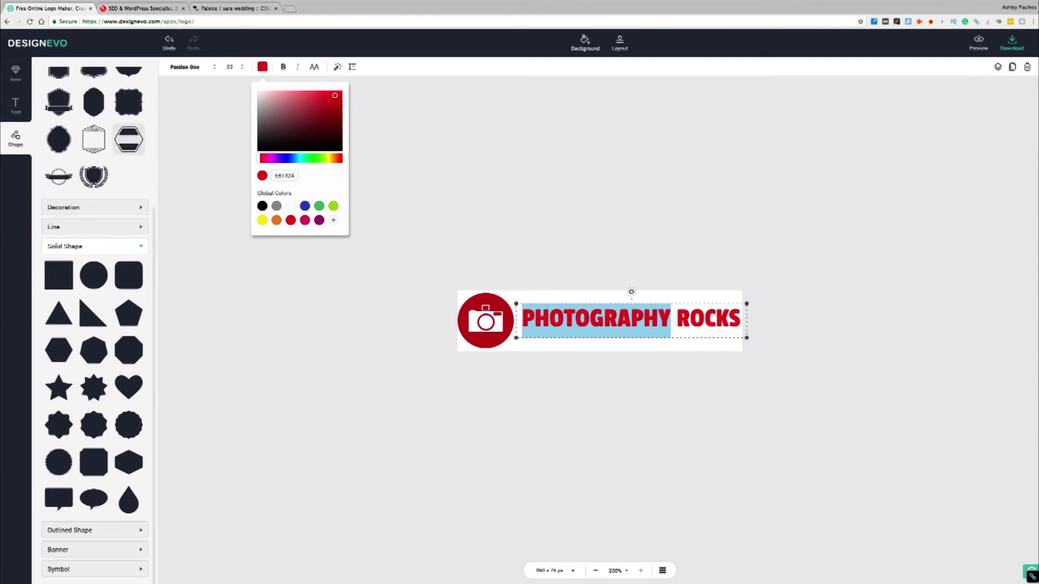
pyautogui.click(224, 322)
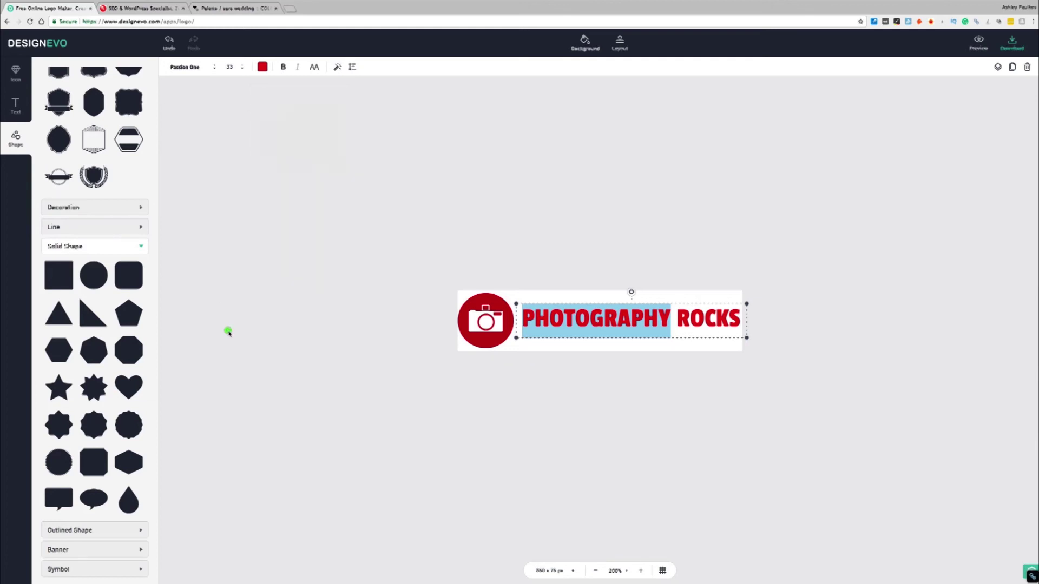
pyautogui.click(554, 448)
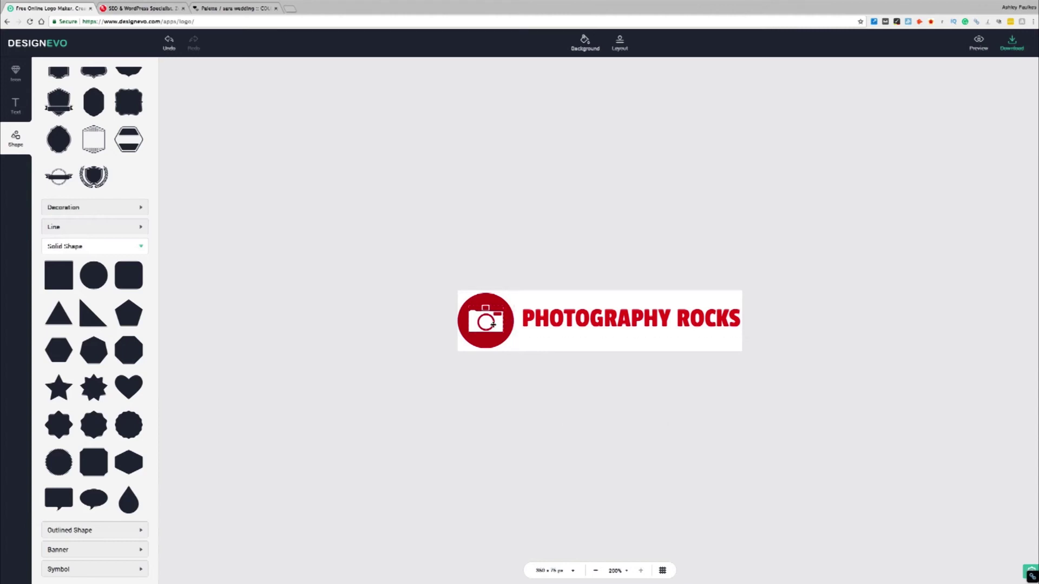
# Step: Add the square-dotted line from the line shapes and place it directly beneath the PHOTOGRAPHY ROCKS text
pyautogui.click(600, 320)
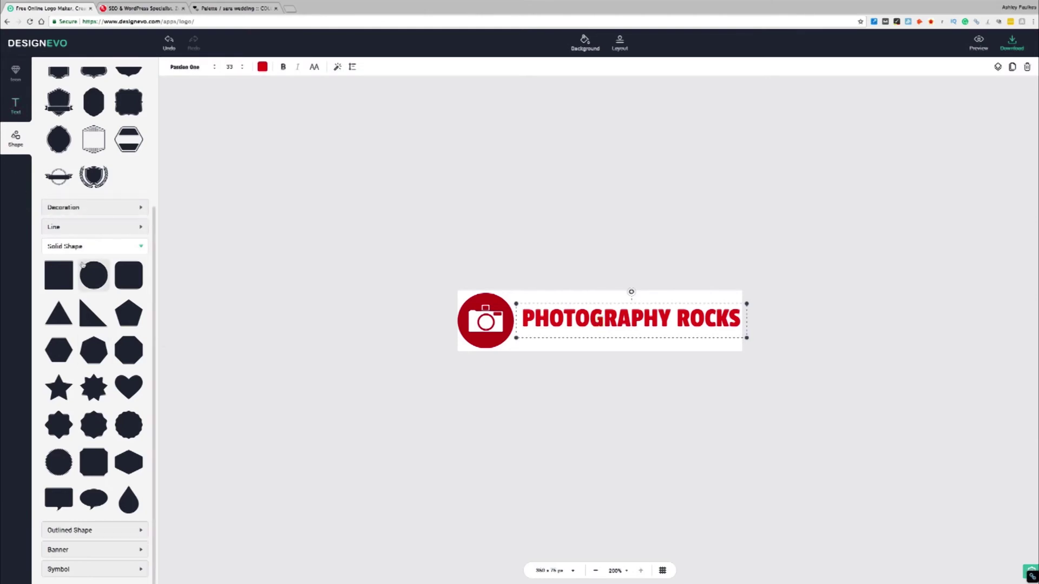
pyautogui.click(77, 222)
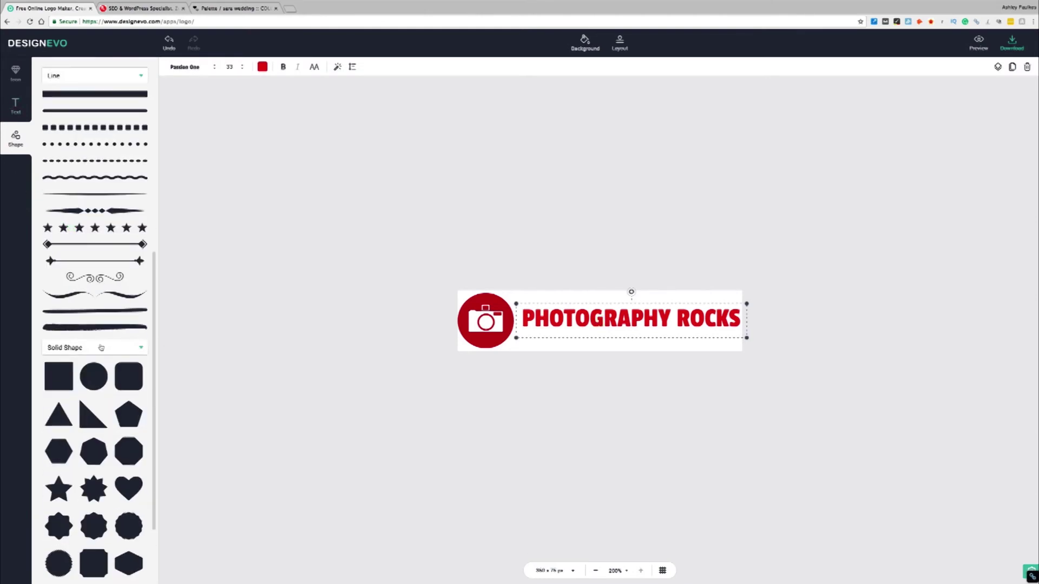
pyautogui.scroll(2, 100, 343)
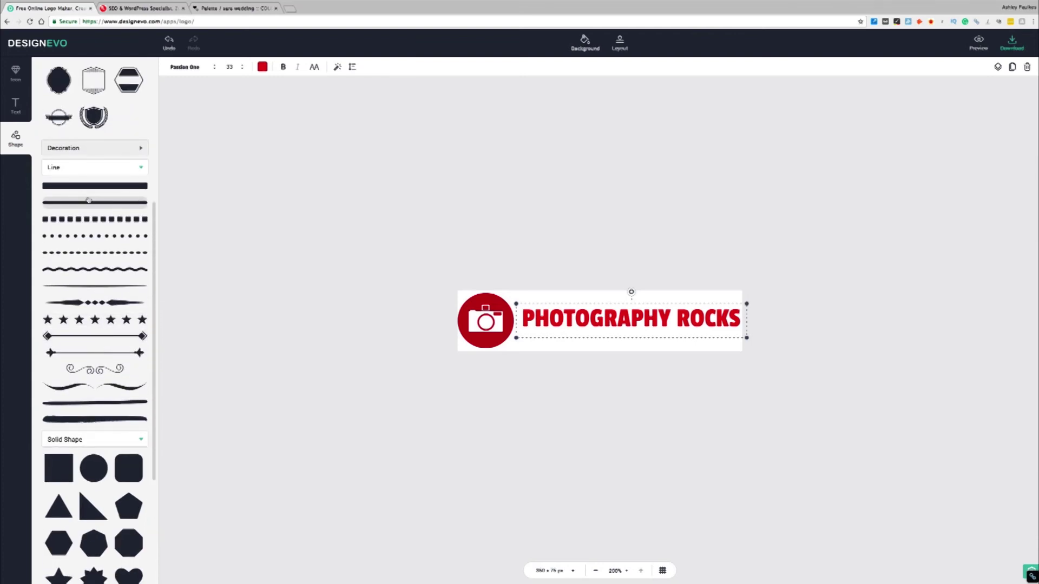
pyautogui.moveTo(93, 221); pyautogui.dragTo(404, 292)
pyautogui.moveTo(505, 332); pyautogui.dragTo(626, 339)
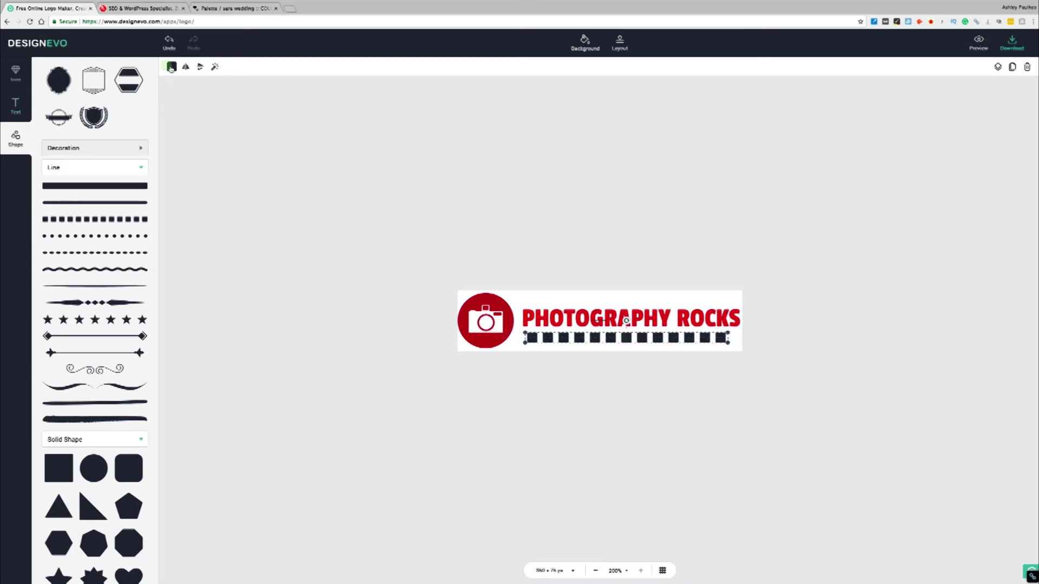
# Step: Recolour the square-dotted line with the grey global colour
pyautogui.click(167, 66)
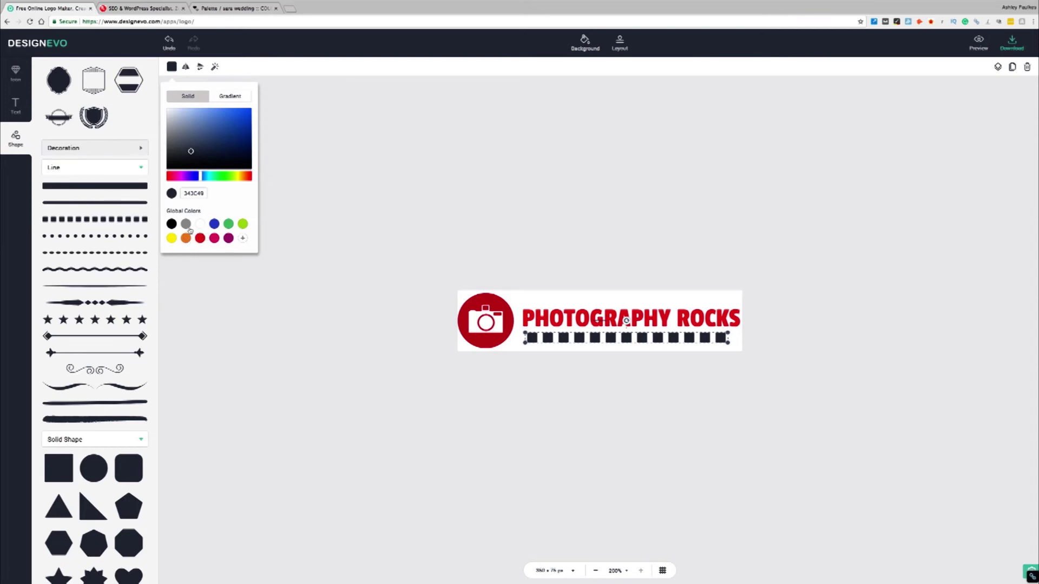
pyautogui.click(187, 225)
pyautogui.click(219, 293)
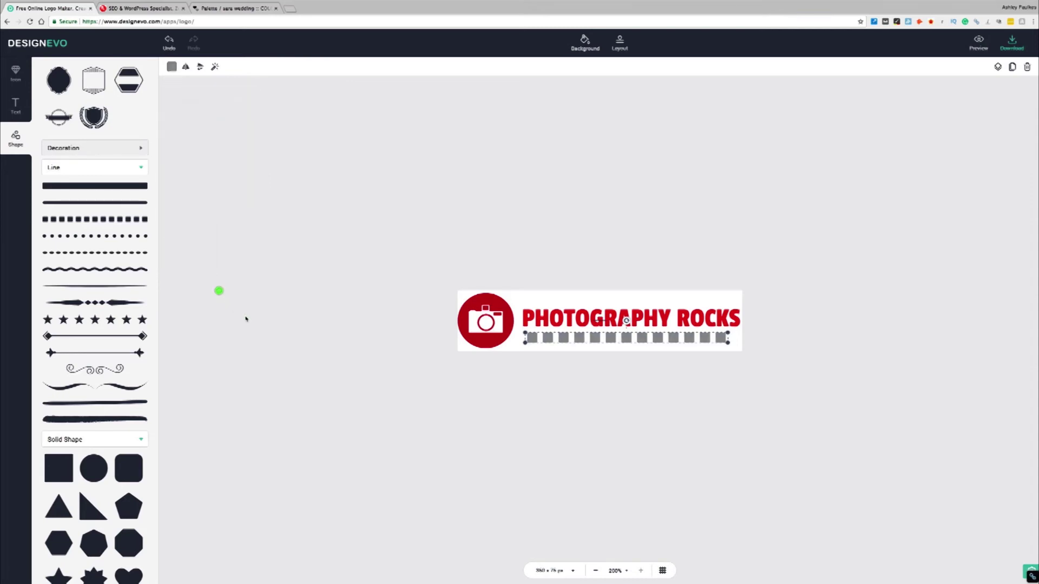
pyautogui.click(396, 227)
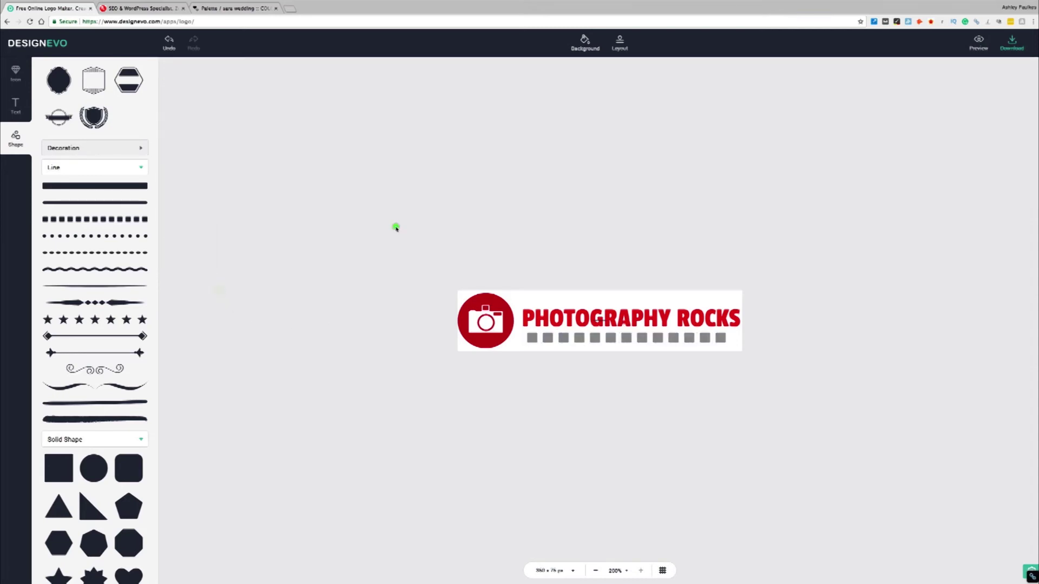
# Step: Widen the dotted line so it spans the full width of the PHOTOGRAPHY ROCKS text
pyautogui.click(713, 339)
pyautogui.moveTo(728, 342); pyautogui.dragTo(739, 343)
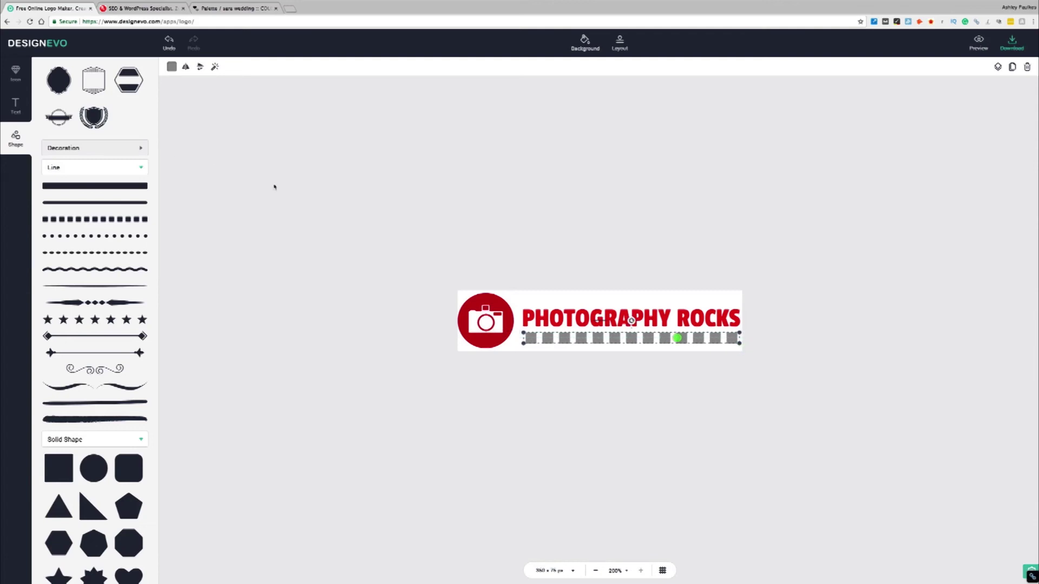
pyautogui.click(323, 193)
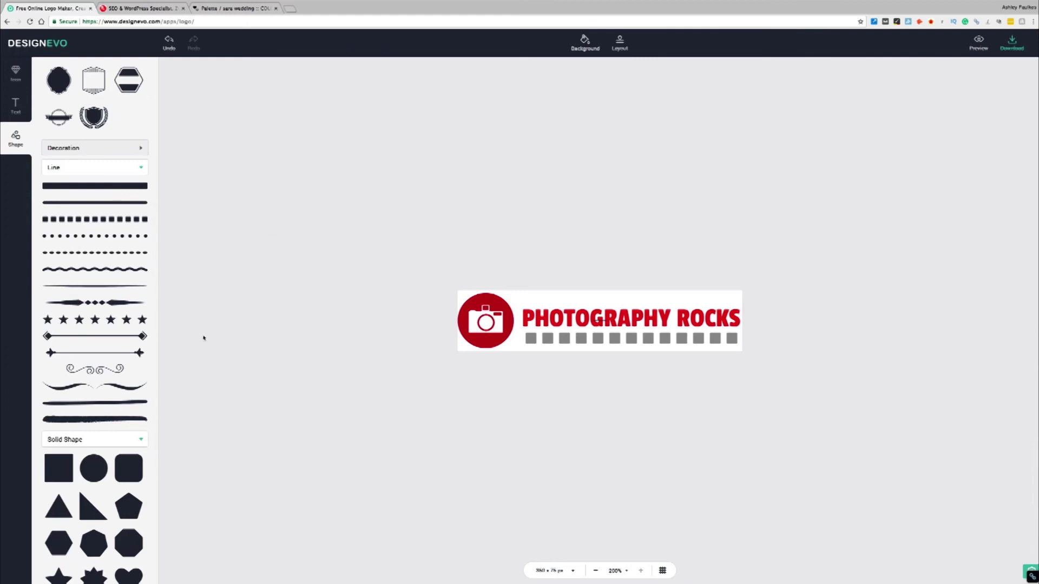
# Step: Look through the logo categories on the DesignEvo homepage, return to the logo editor and view its layout options
pyautogui.click(37, 43)
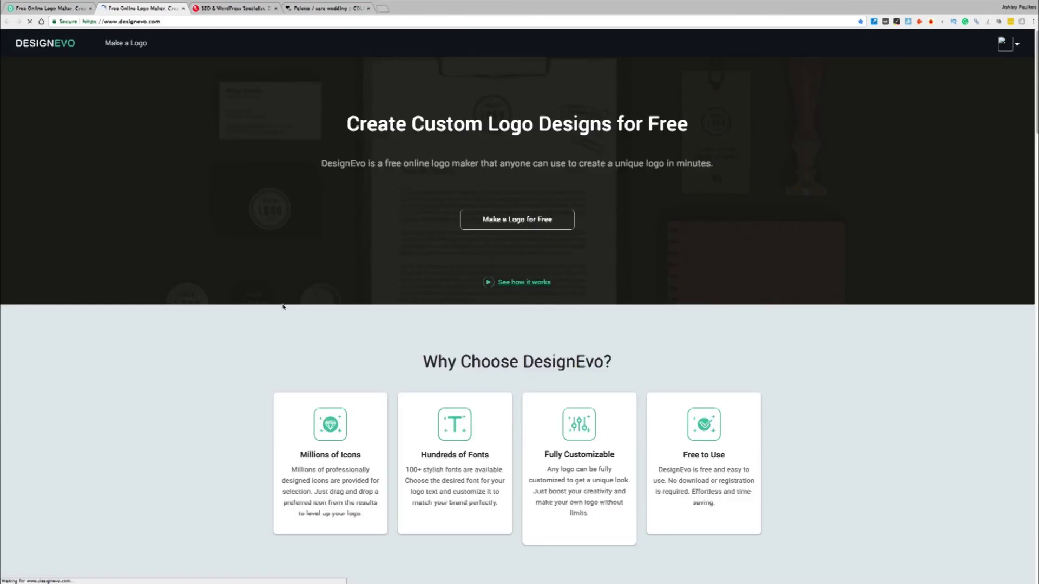
pyautogui.scroll(-15, 276, 307)
pyautogui.scroll(-15, 271, 311)
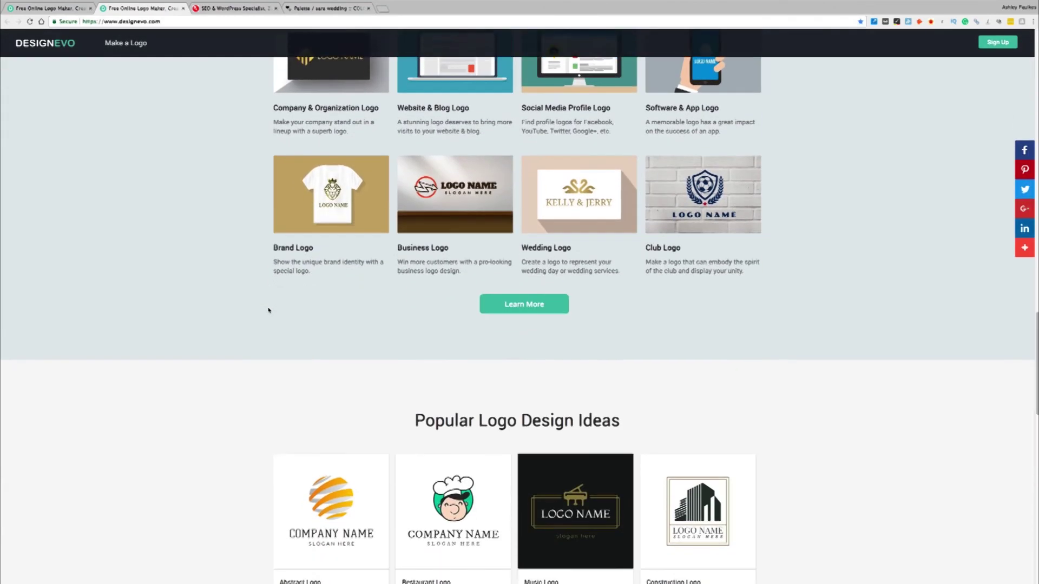
pyautogui.scroll(3, 270, 311)
pyautogui.scroll(-1, 269, 310)
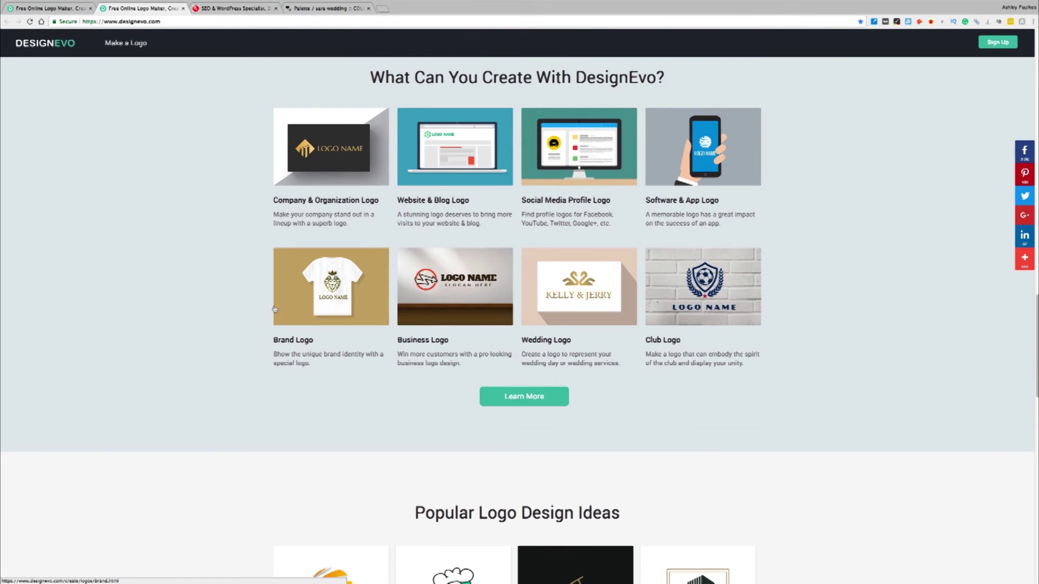
pyautogui.click(52, 9)
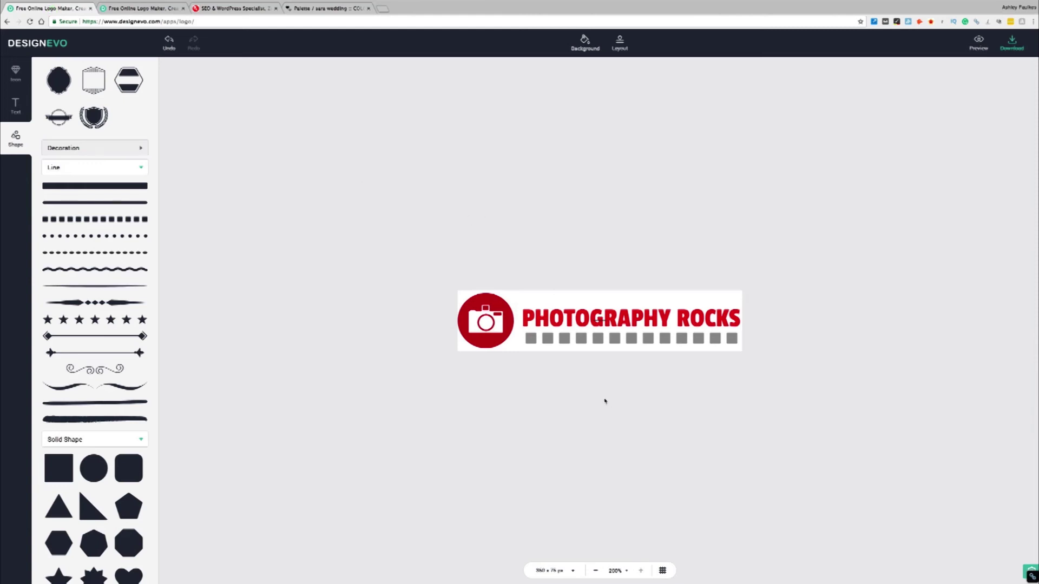
pyautogui.click(625, 52)
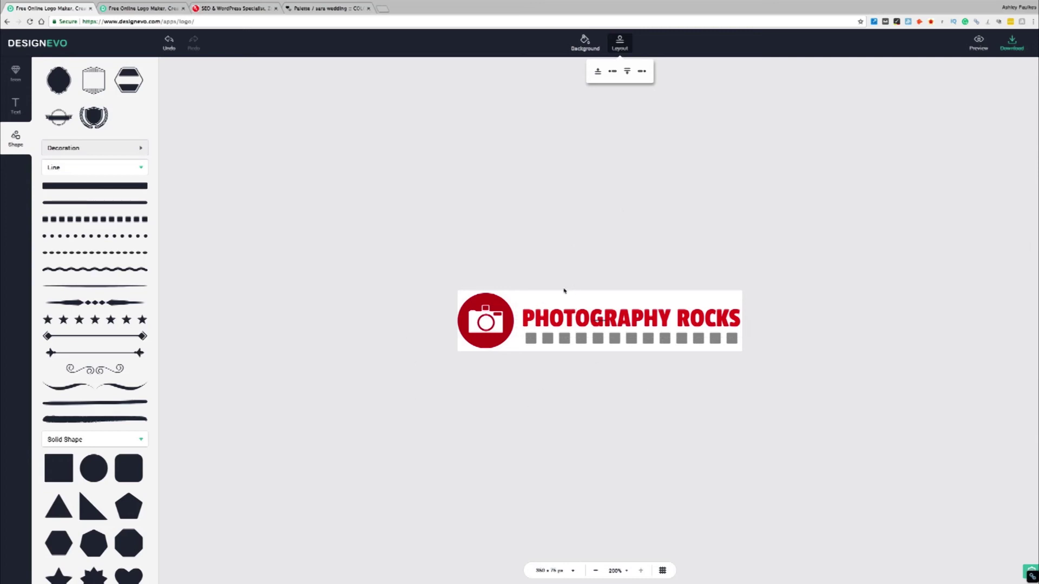
# Step: Browse the Company & Organization logo templates from the DesignEvo homepage and open the Symmetrical Red and Blue Polygon template
pyautogui.click(133, 7)
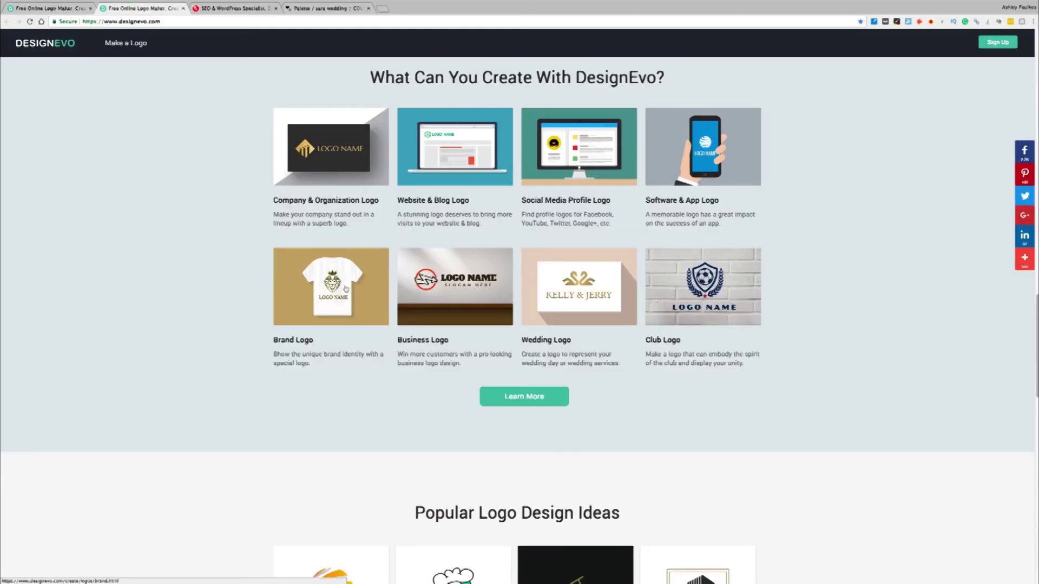
pyautogui.click(340, 165)
pyautogui.scroll(-6, 260, 267)
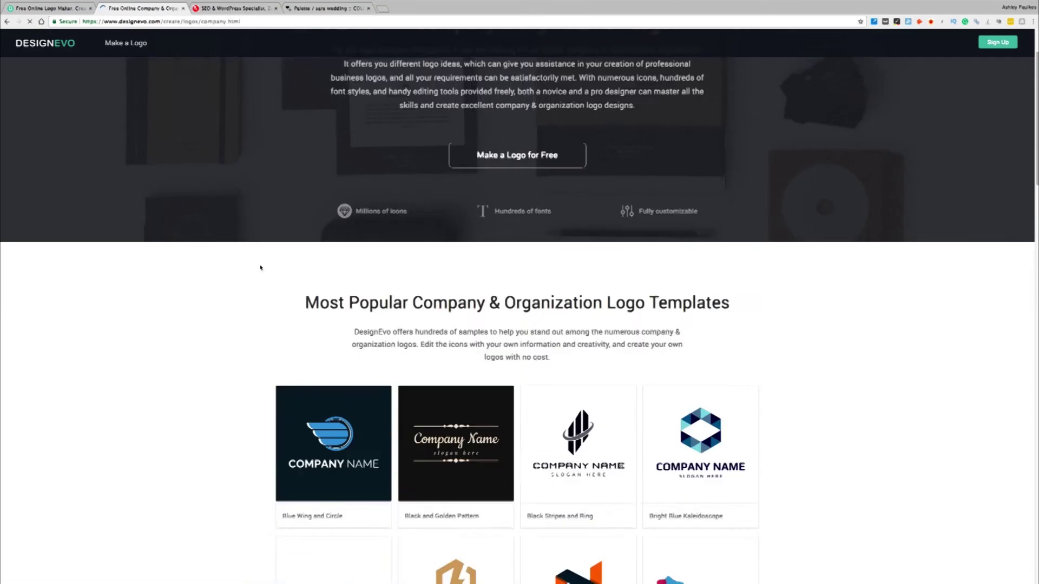
pyautogui.scroll(-6, 181, 277)
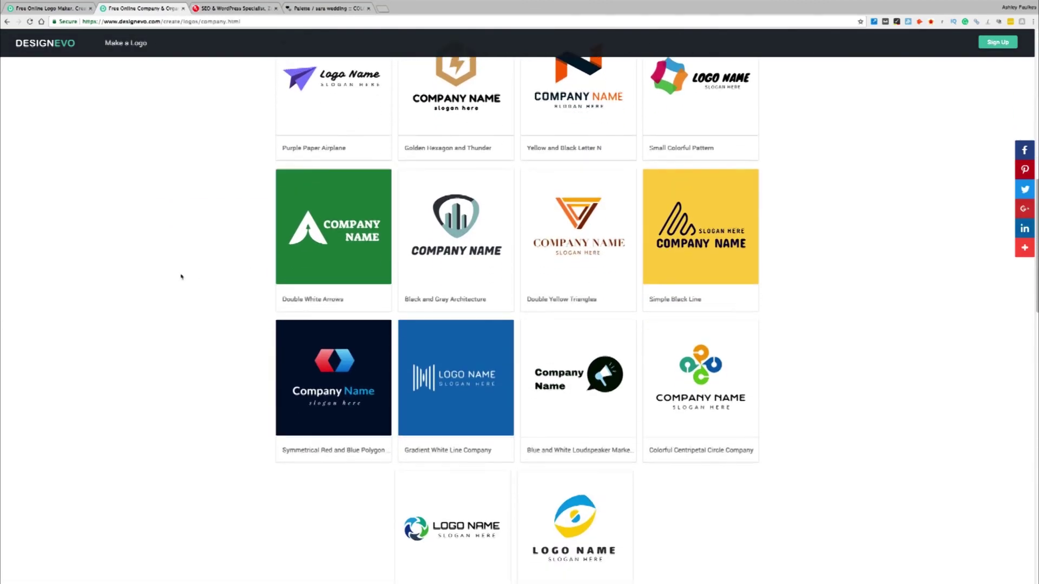
pyautogui.scroll(1, 181, 276)
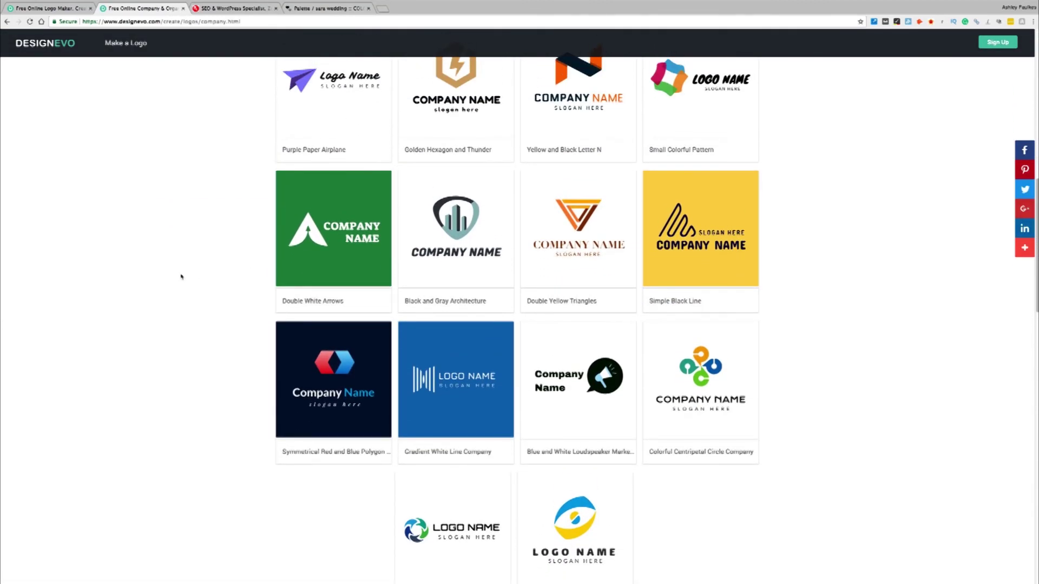
pyautogui.click(362, 370)
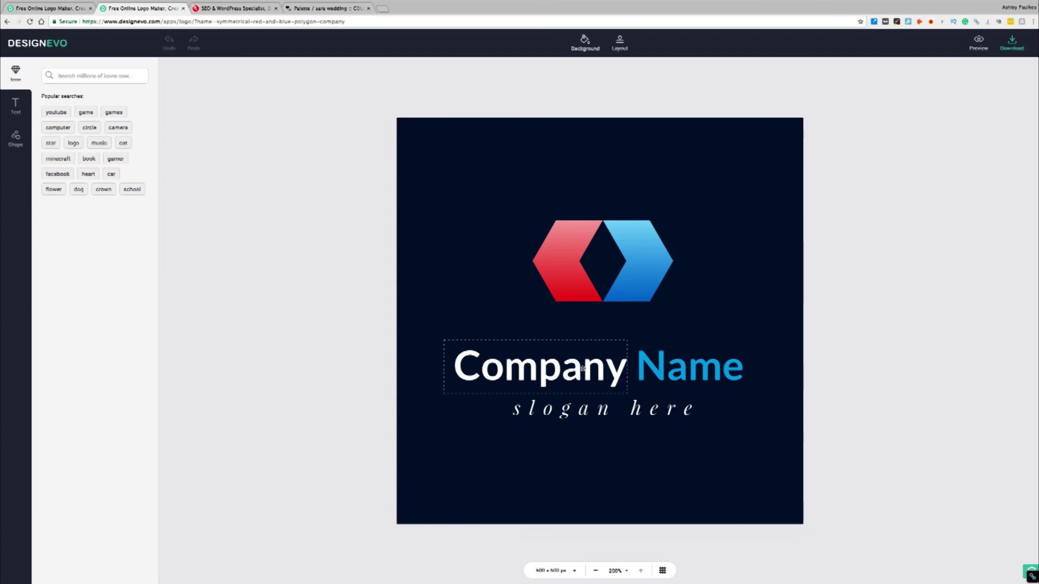
# Step: Shrink the hexagon icon, move it to the canvas's left side and line up Company and Name beside it
pyautogui.moveTo(584, 369); pyautogui.dragTo(582, 331)
pyautogui.click(685, 377)
pyautogui.moveTo(686, 377); pyautogui.dragTo(687, 346)
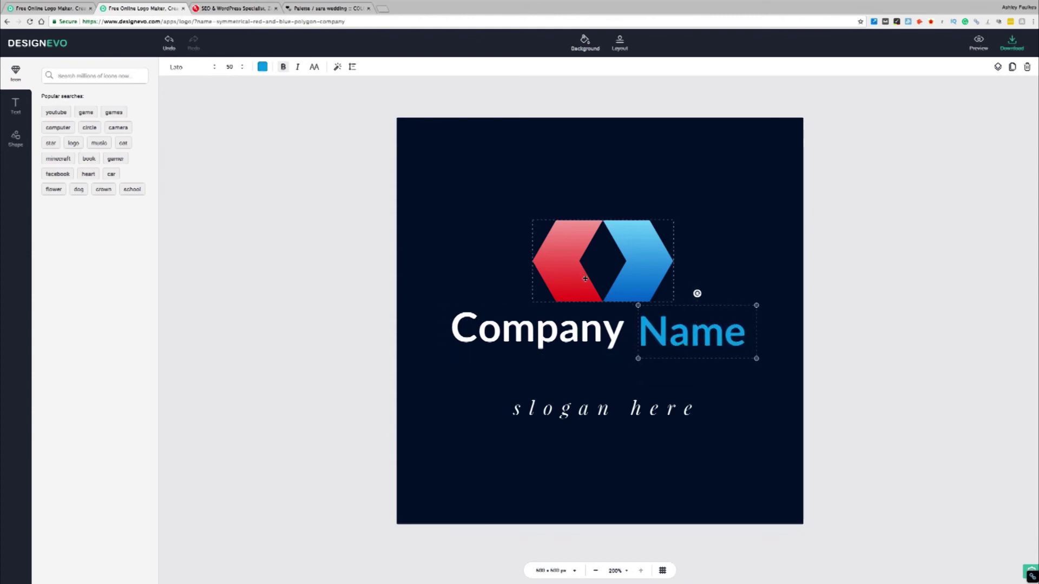
pyautogui.click(637, 282)
pyautogui.moveTo(673, 301); pyautogui.dragTo(443, 296)
pyautogui.moveTo(523, 332); pyautogui.dragTo(569, 293)
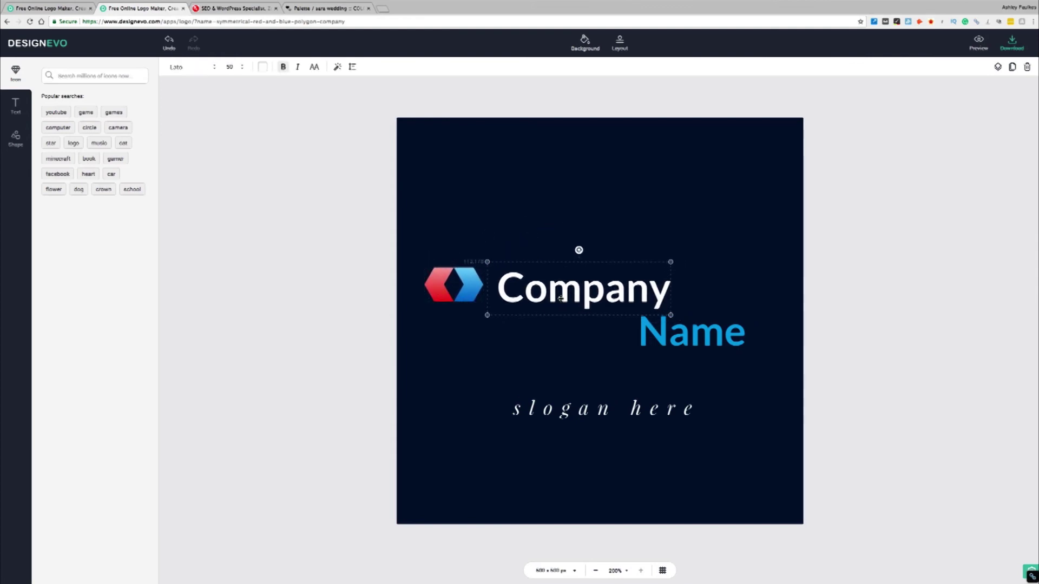
pyautogui.moveTo(698, 345); pyautogui.dragTo(742, 303)
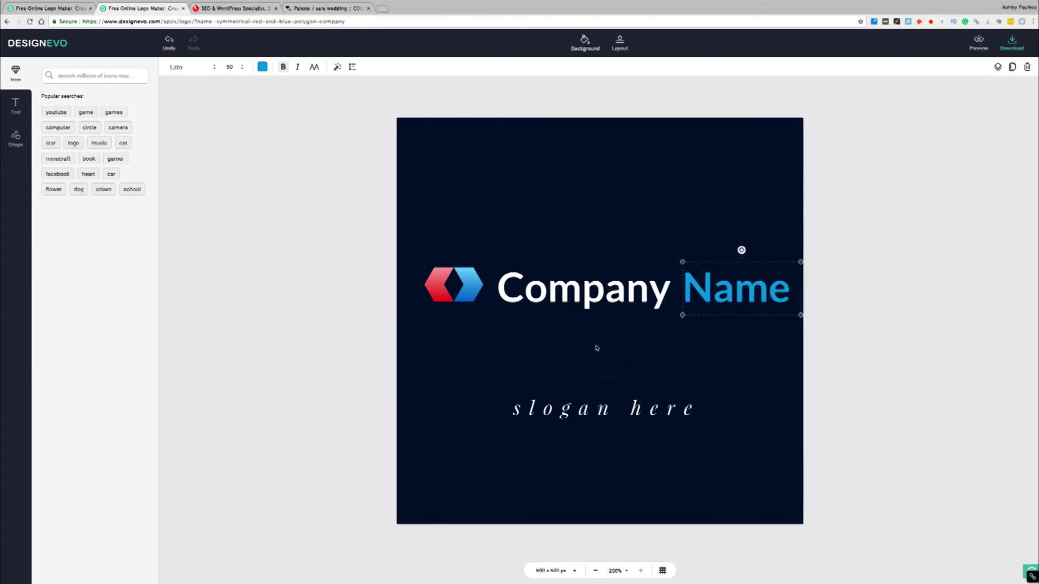
# Step: Shrink the word Company slightly, scale Name down to size 38 and move it right beside Company
pyautogui.moveTo(570, 303); pyautogui.dragTo(570, 296)
pyautogui.moveTo(670, 311); pyautogui.dragTo(655, 306)
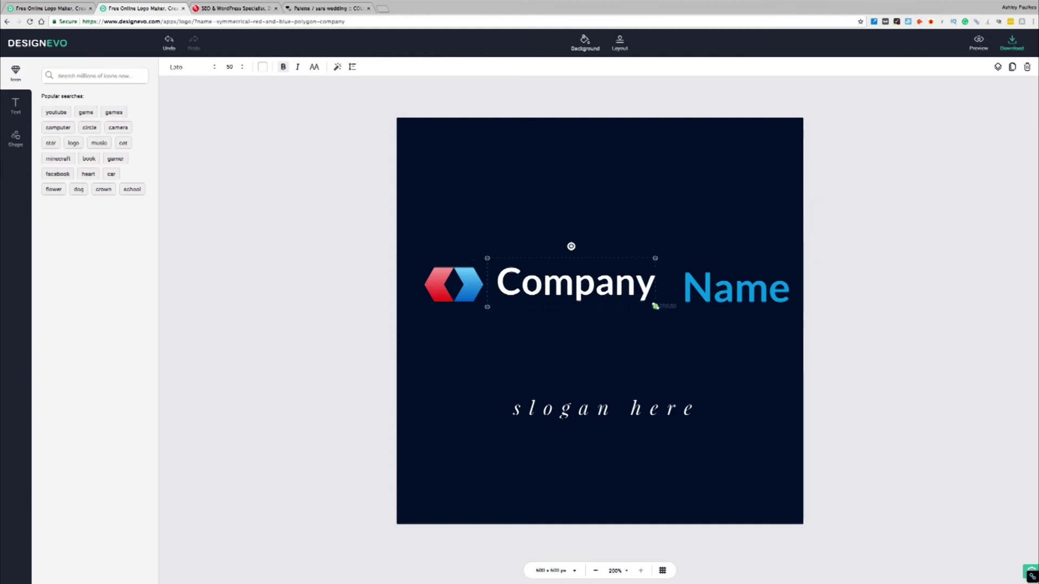
pyautogui.click(713, 303)
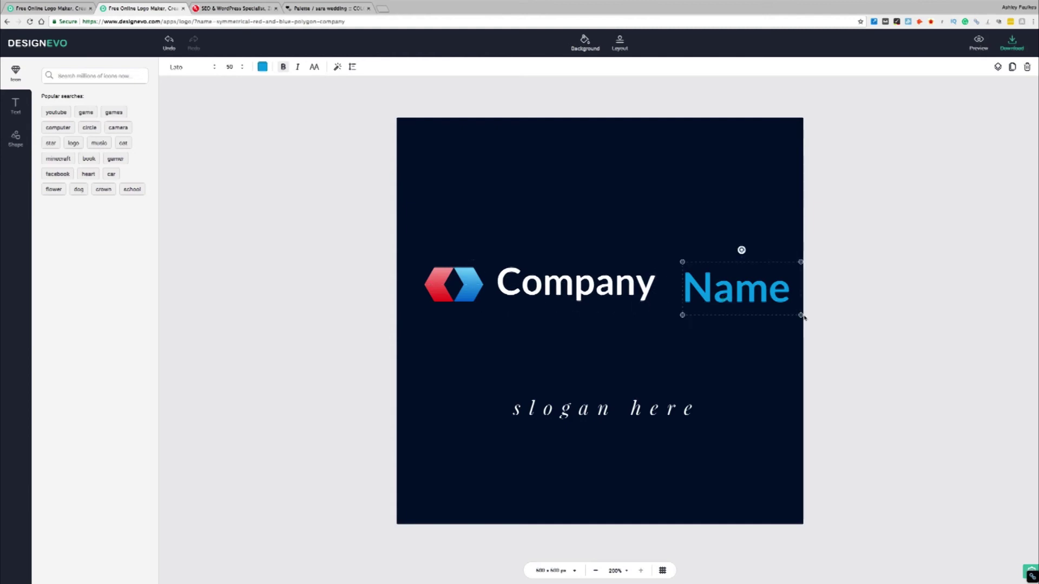
pyautogui.click(799, 316)
pyautogui.click(793, 307)
pyautogui.moveTo(781, 304); pyautogui.dragTo(707, 297)
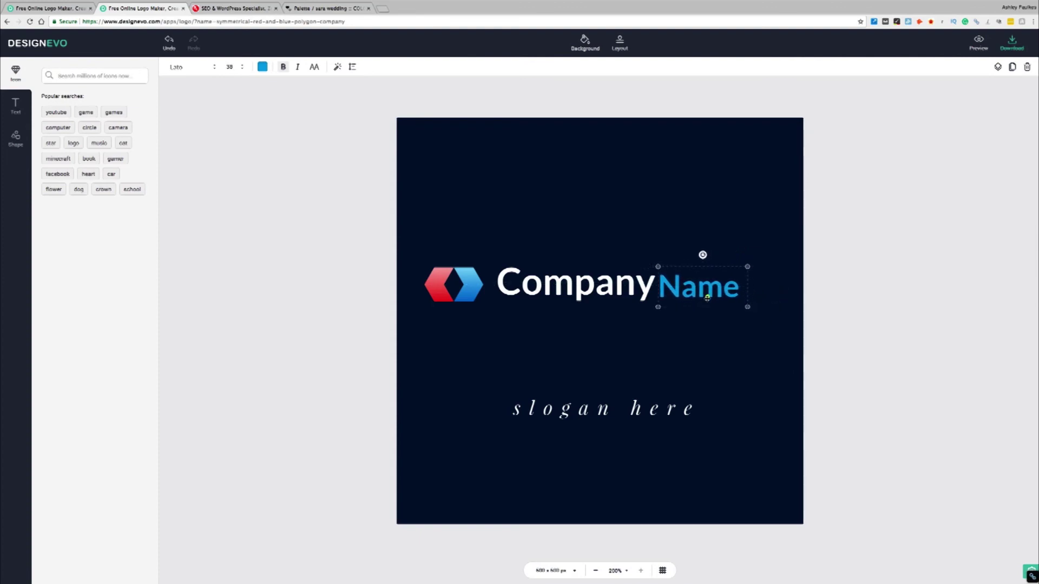
# Step: Move the slogan text directly beneath the company name, then enlarge the hexagon icon and reposition it beside both lines
pyautogui.moveTo(602, 410); pyautogui.dragTo(617, 313)
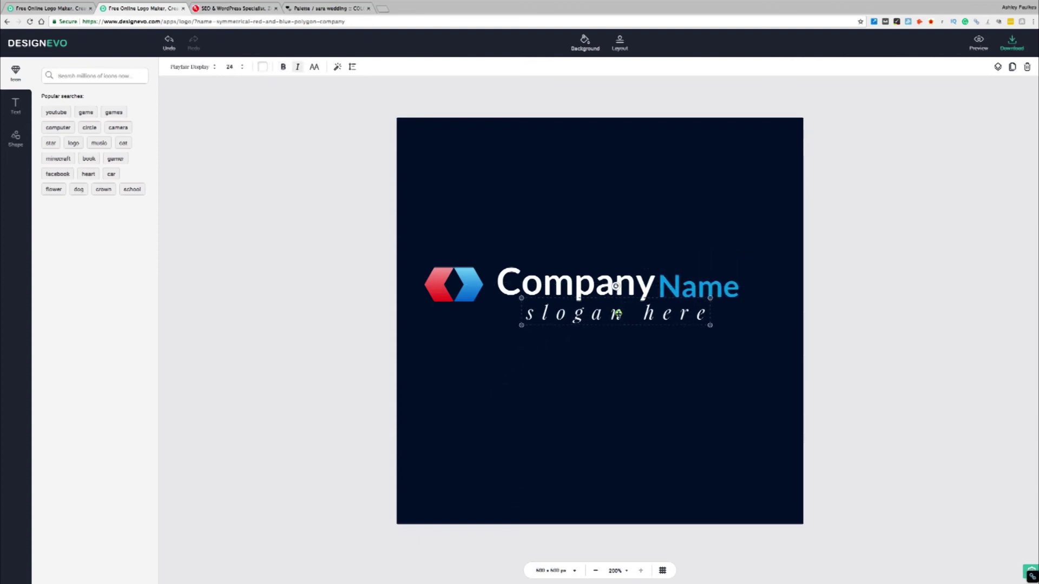
pyautogui.click(451, 292)
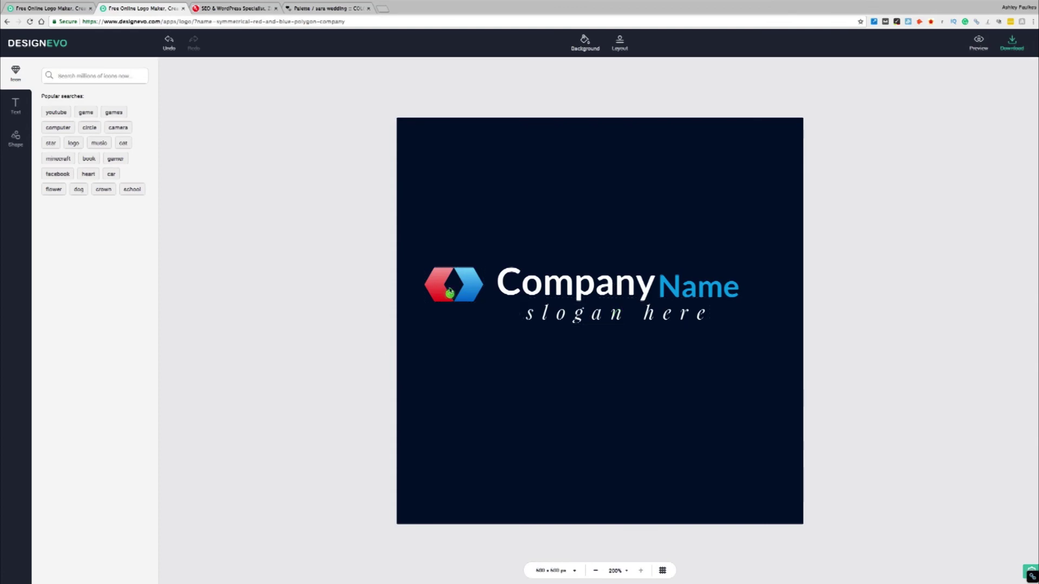
pyautogui.moveTo(484, 302); pyautogui.dragTo(462, 315)
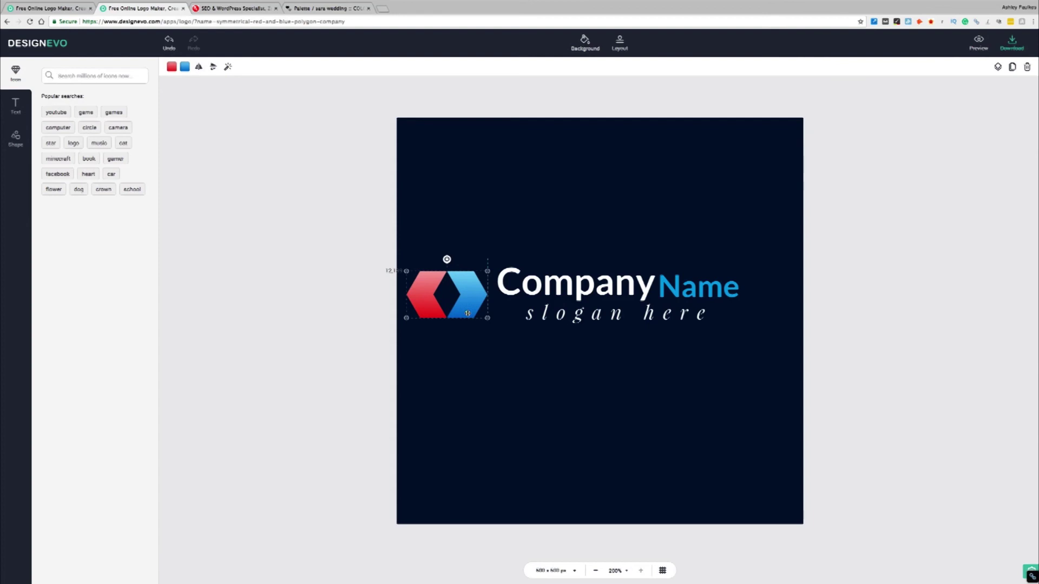
# Step: Enlarge the blue word Name to match the size of Company
pyautogui.click(701, 291)
pyautogui.moveTo(747, 267); pyautogui.dragTo(766, 259)
pyautogui.click(746, 332)
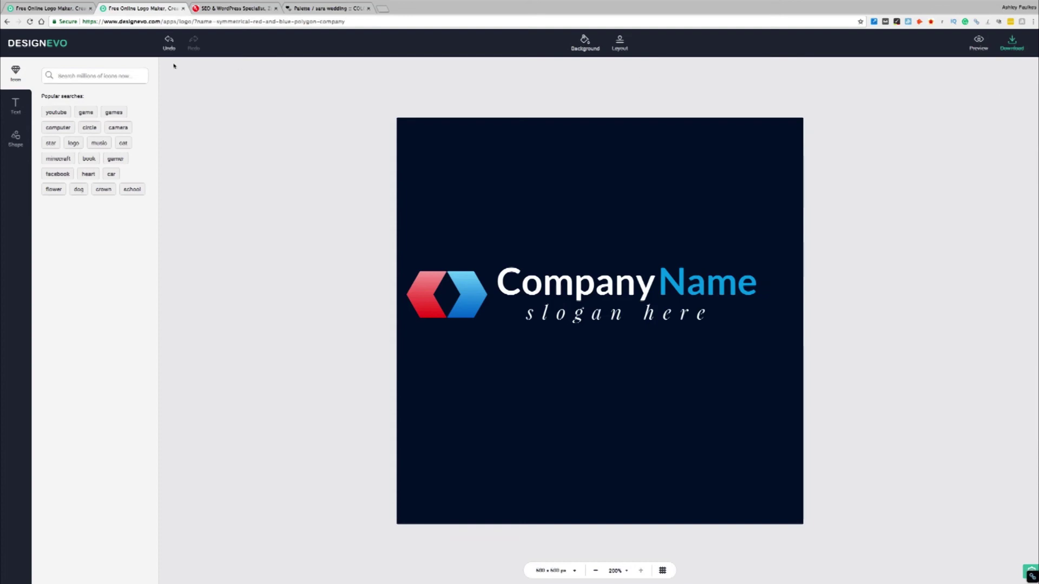
# Step: Open the DesignEvo homepage again and go to the Business Logo category
pyautogui.click(36, 44)
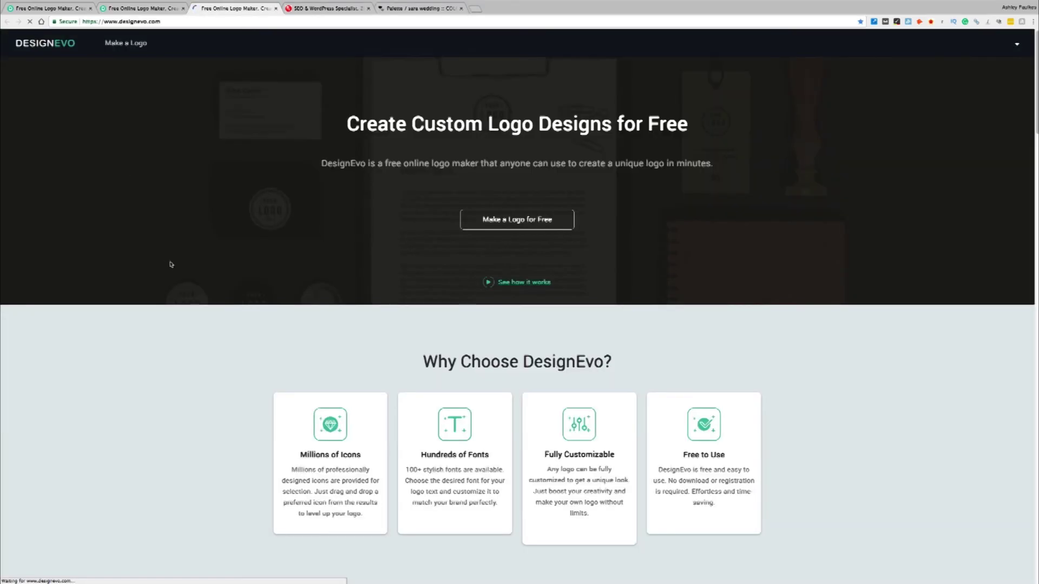
pyautogui.scroll(-15, 187, 283)
pyautogui.scroll(-3, 188, 285)
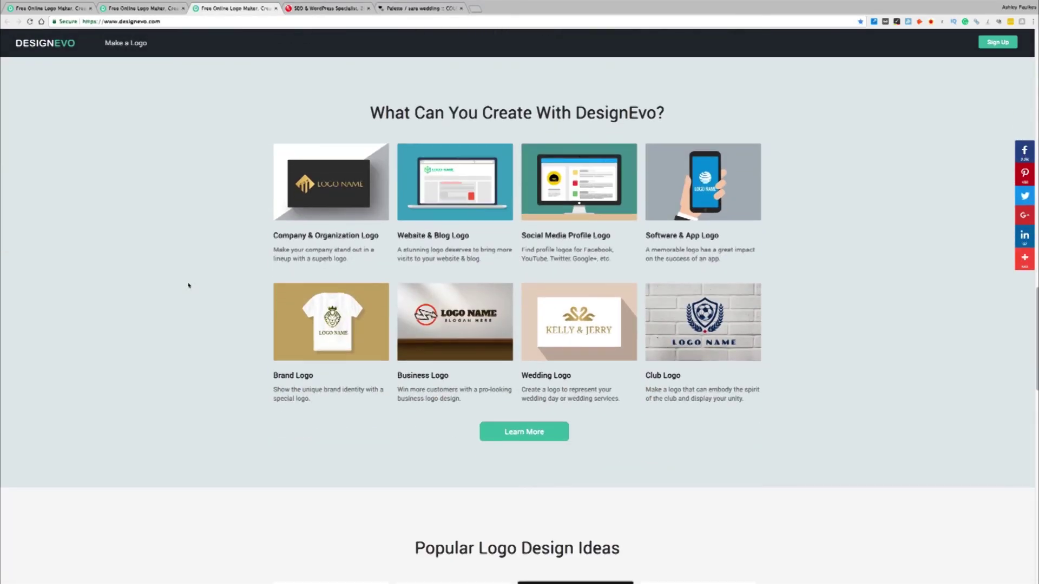
pyautogui.scroll(-1, 188, 286)
pyautogui.click(453, 279)
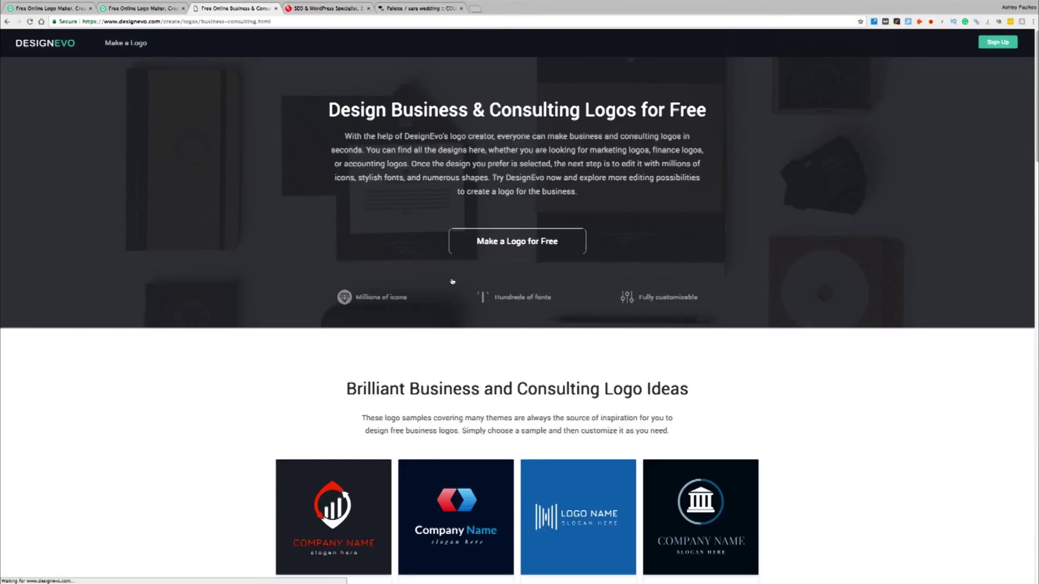
# Step: Browse the business and consulting logo samples down to the Blue Arrow and Globe design
pyautogui.scroll(-5, 452, 281)
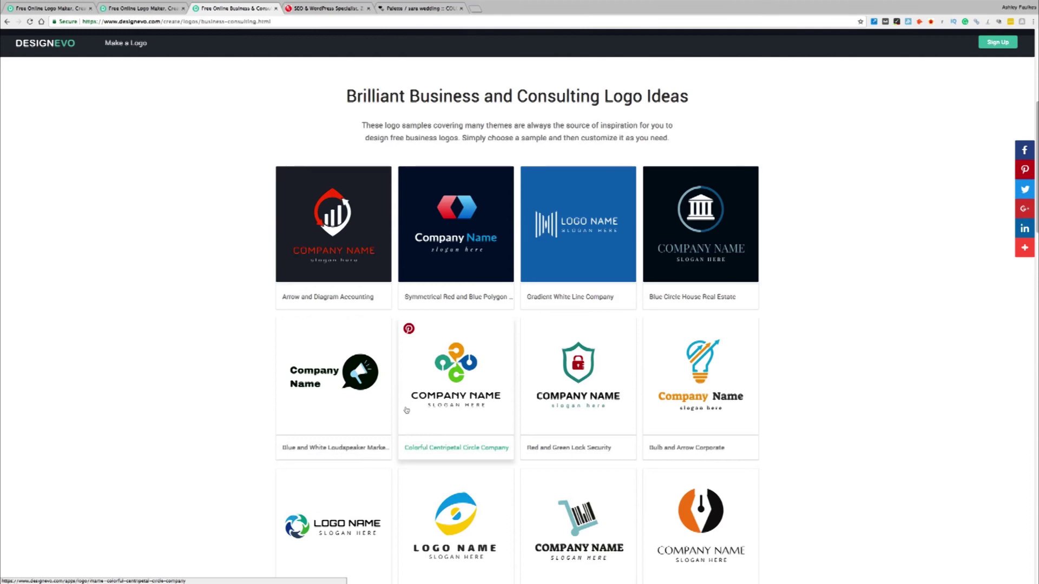
pyautogui.scroll(-6, 297, 417)
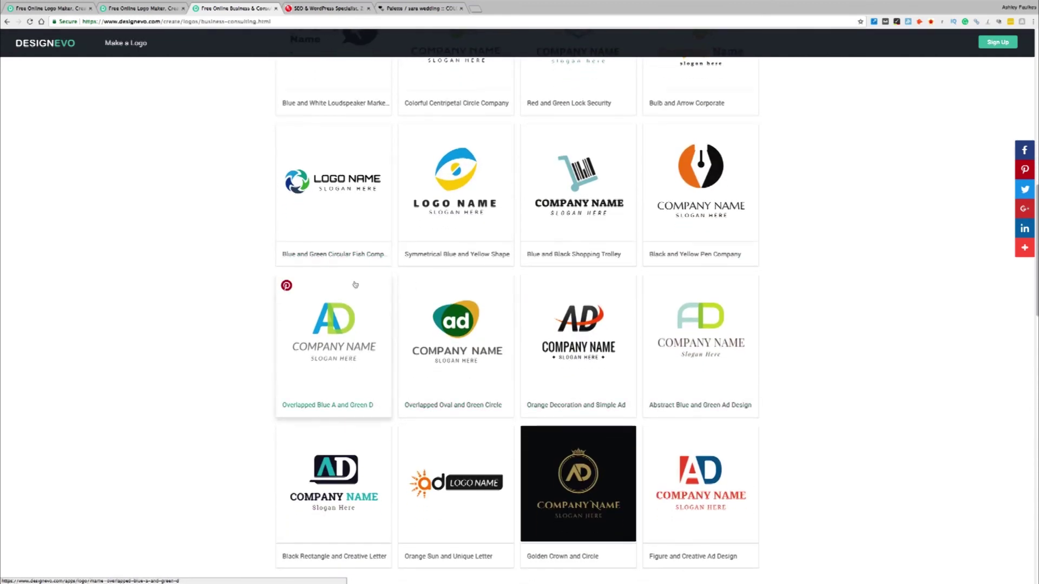
pyautogui.scroll(-5, 408, 362)
pyautogui.scroll(-1, 412, 366)
pyautogui.click(519, 205)
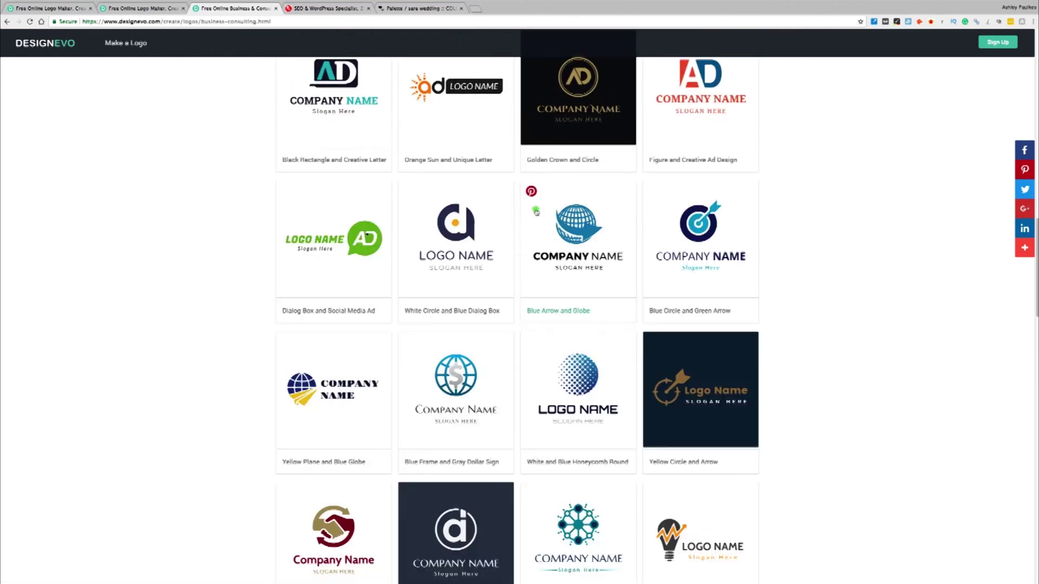
# Step: Look through the remaining business and consulting logo samples, then return to the Yellow Circle and Arrow design
pyautogui.scroll(-5, 279, 303)
pyautogui.scroll(-6, 205, 303)
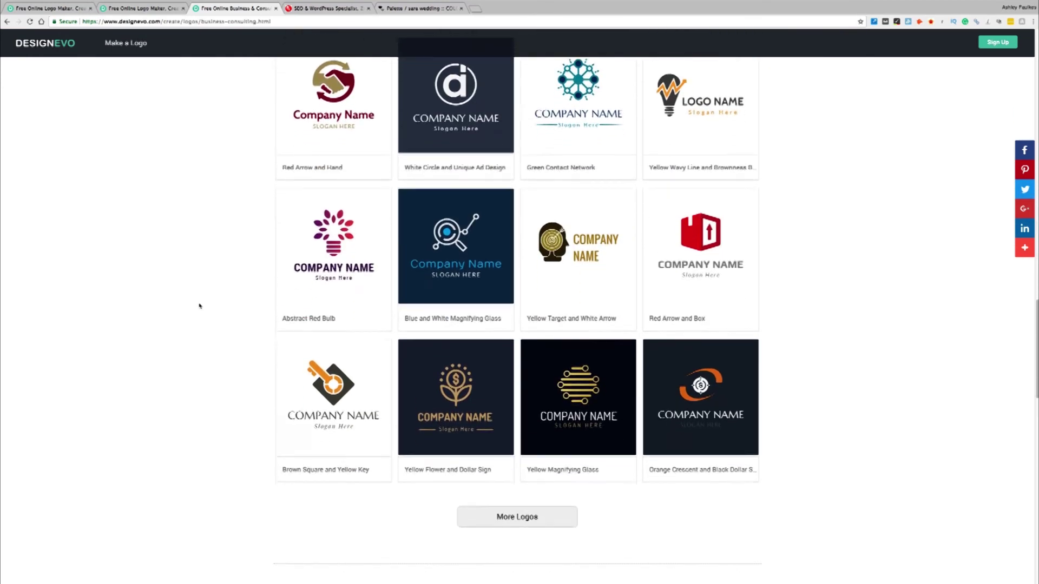
pyautogui.scroll(5, 199, 306)
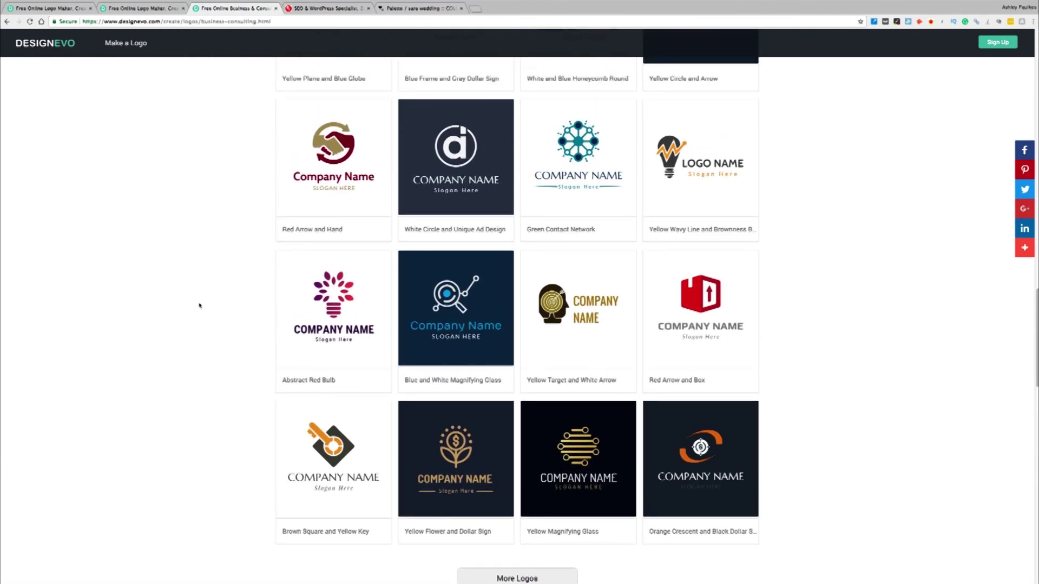
pyautogui.scroll(4, 521, 262)
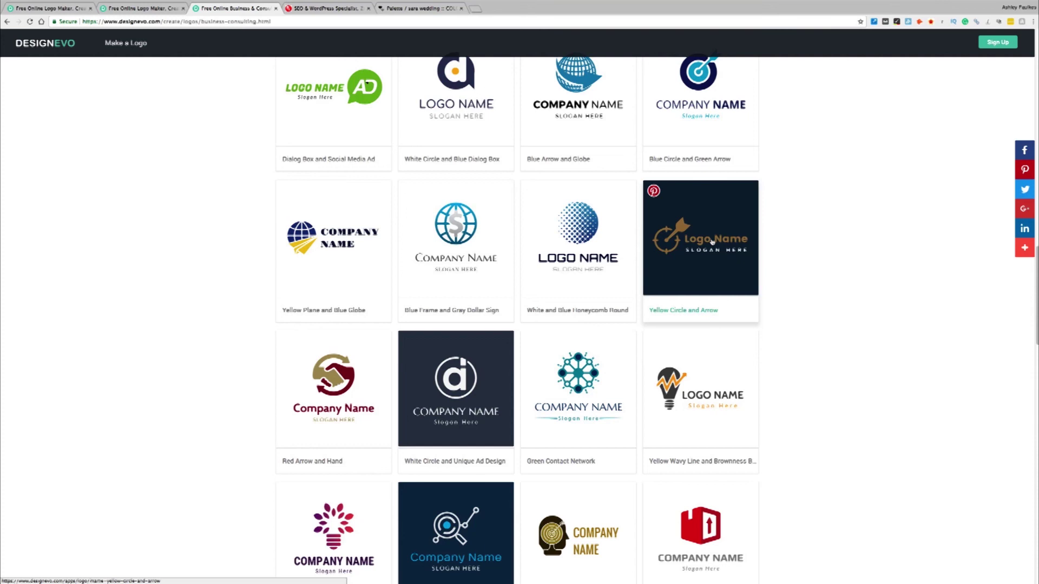
# Step: Return to the PHOTOGRAPHY ROCKS logo and download it for free, agreeing to the credit terms
pyautogui.click(57, 8)
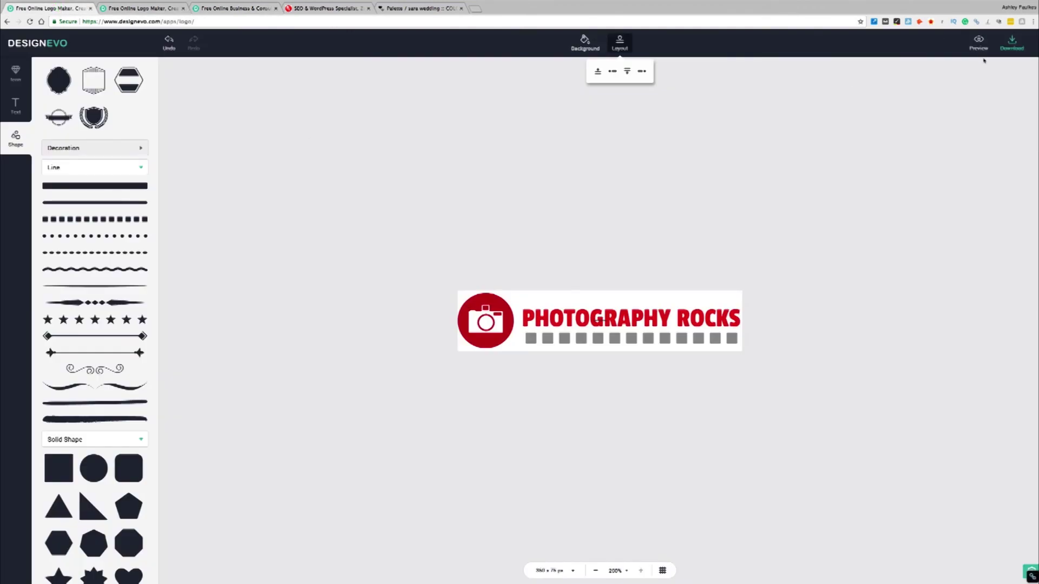
pyautogui.click(1012, 52)
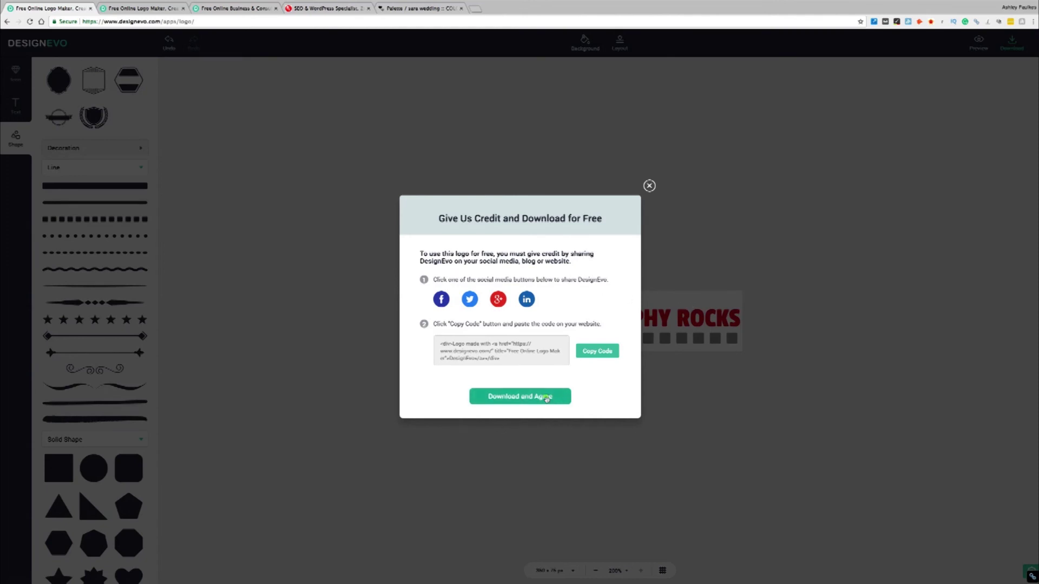
pyautogui.click(545, 397)
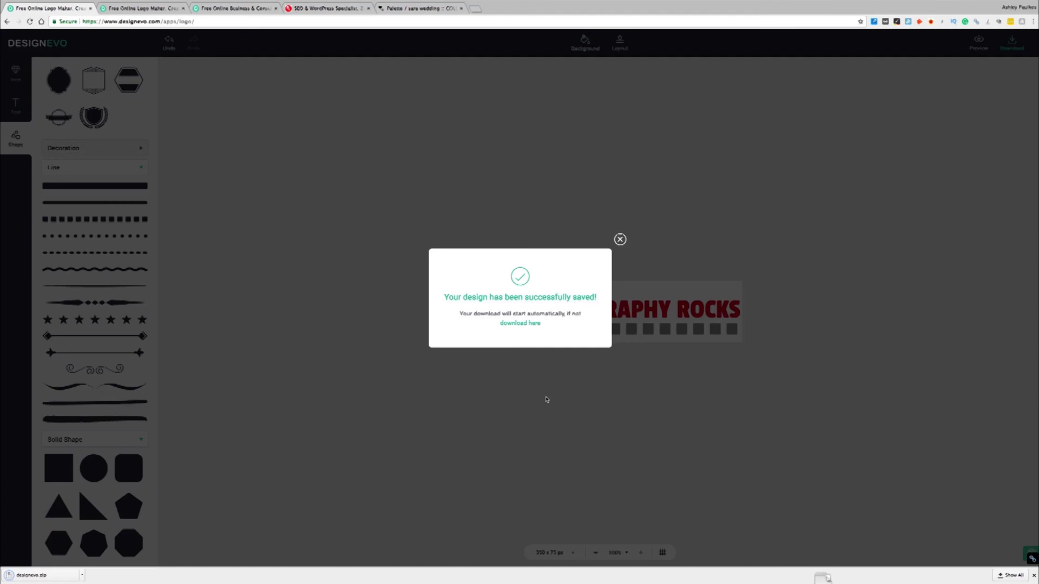
# Step: Open the downloaded designevo.zip to check DesignEvo-Transparent.png among its files, and dismiss the download message in the editor
pyautogui.click(33, 575)
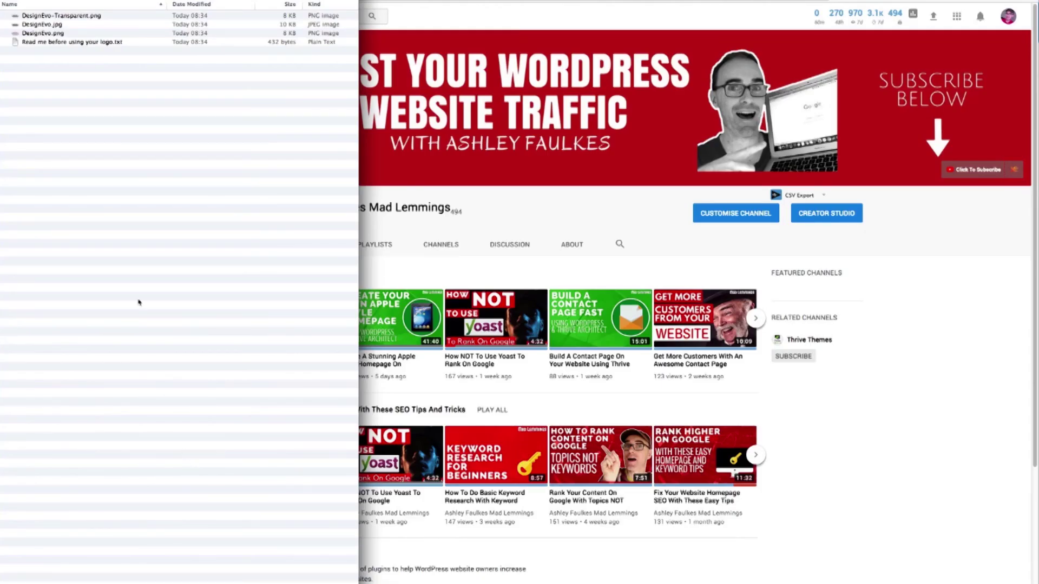
pyautogui.click(60, 16)
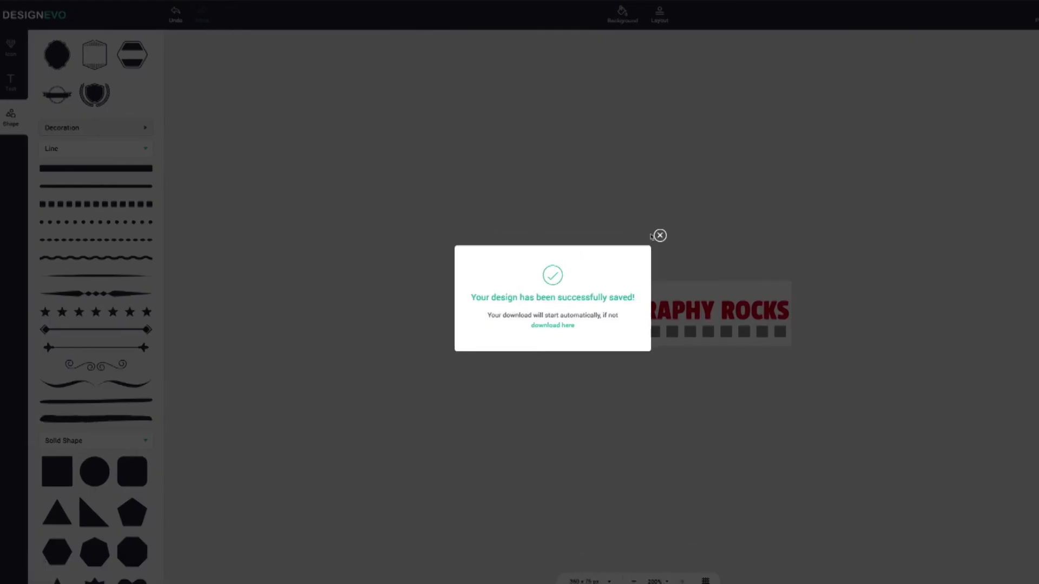
pyautogui.click(659, 241)
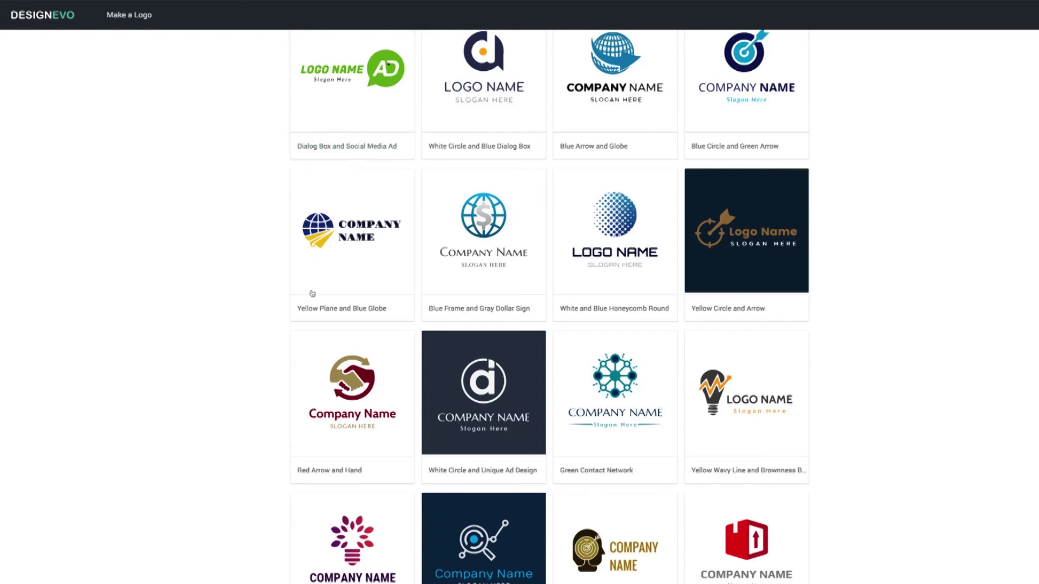
# Step: Go back to the business logo samples and look over them down to the related logo categories
pyautogui.scroll(-7, 144, 262)
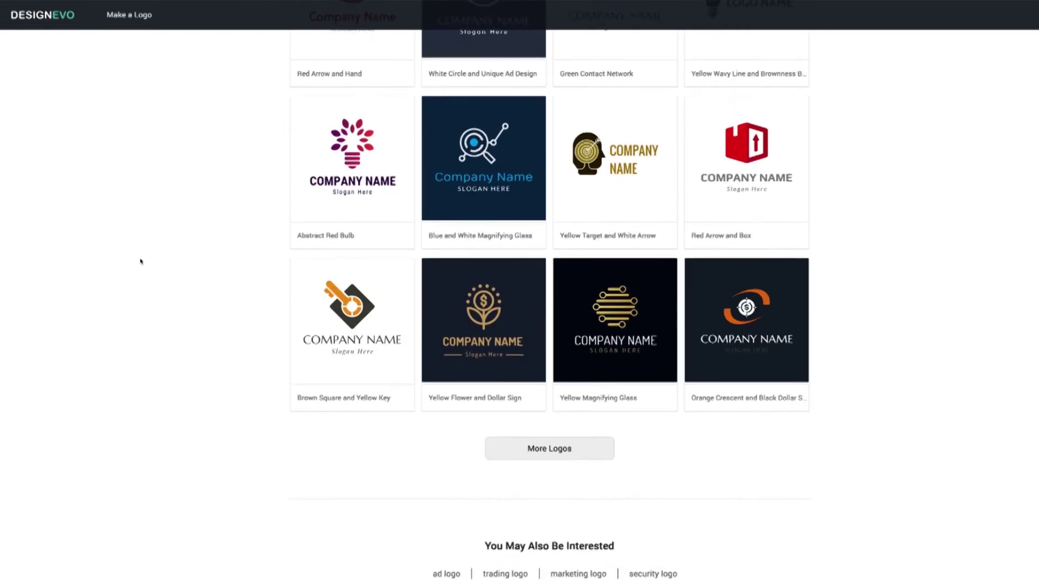
pyautogui.scroll(15, 141, 261)
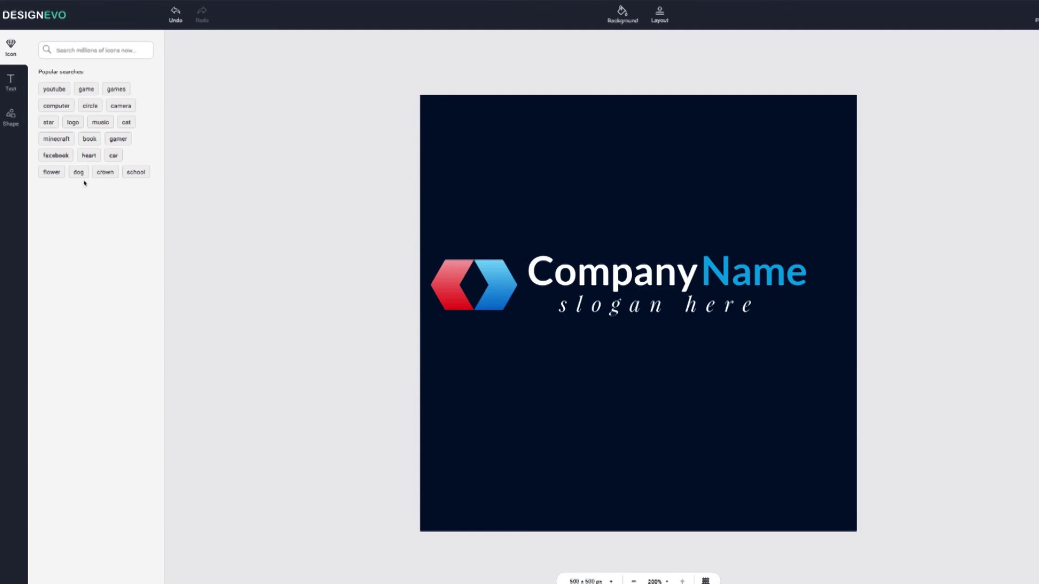
# Step: Preview the CompanyName hexagon logo on the business card, letterhead, notebook, laptop, T-shirt and wall mockups, then close the preview
pyautogui.click(1035, 17)
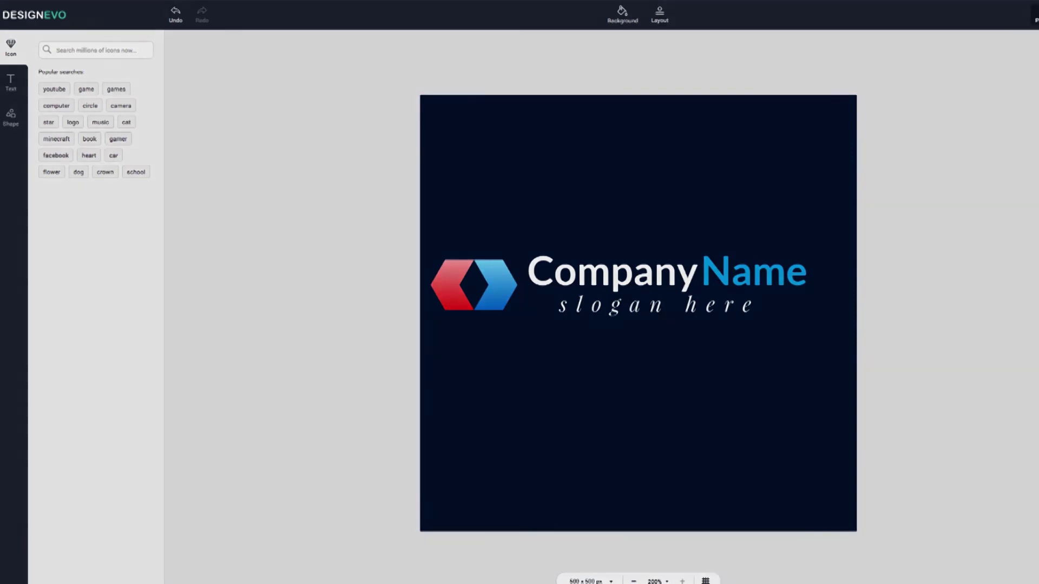
pyautogui.scroll(-5, 562, 263)
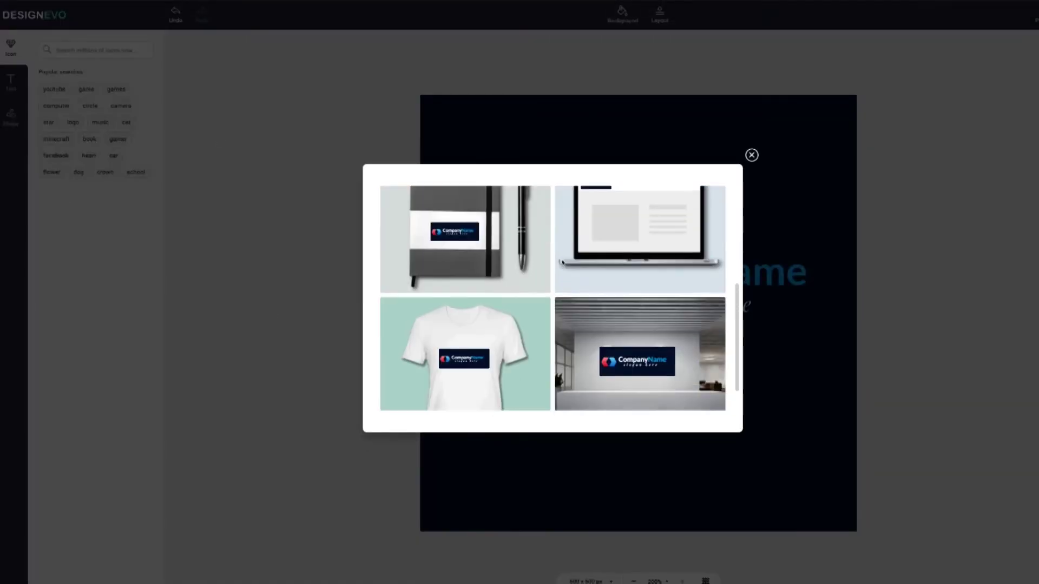
pyautogui.scroll(5, 534, 271)
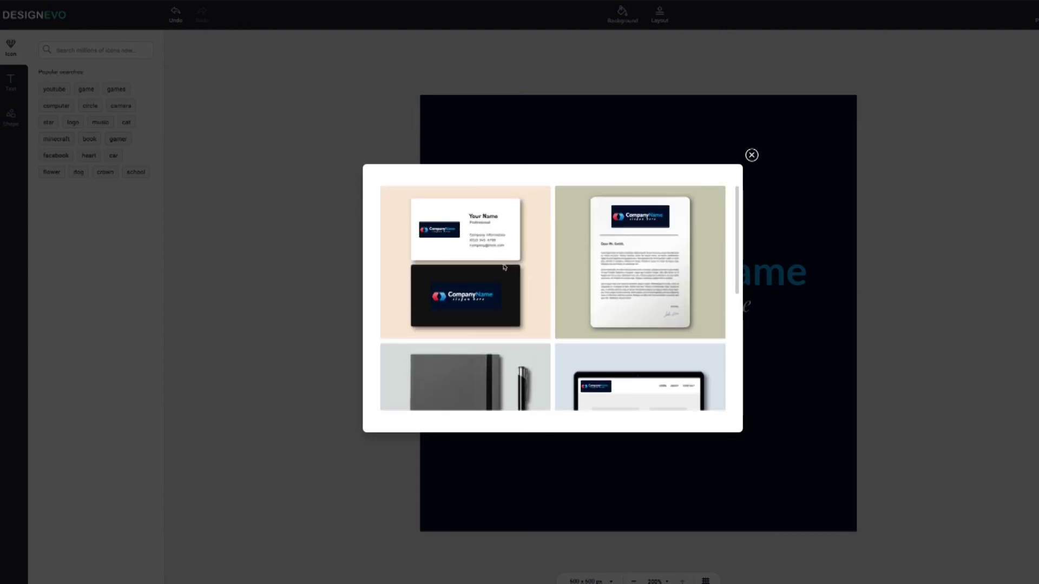
pyautogui.scroll(-5, 504, 266)
pyautogui.scroll(5, 504, 267)
pyautogui.click(752, 156)
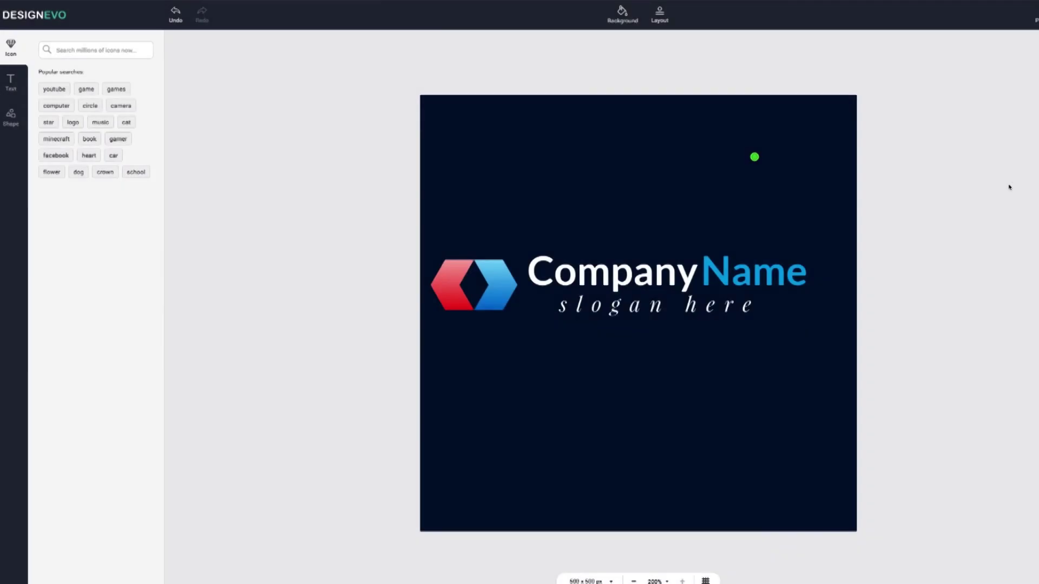